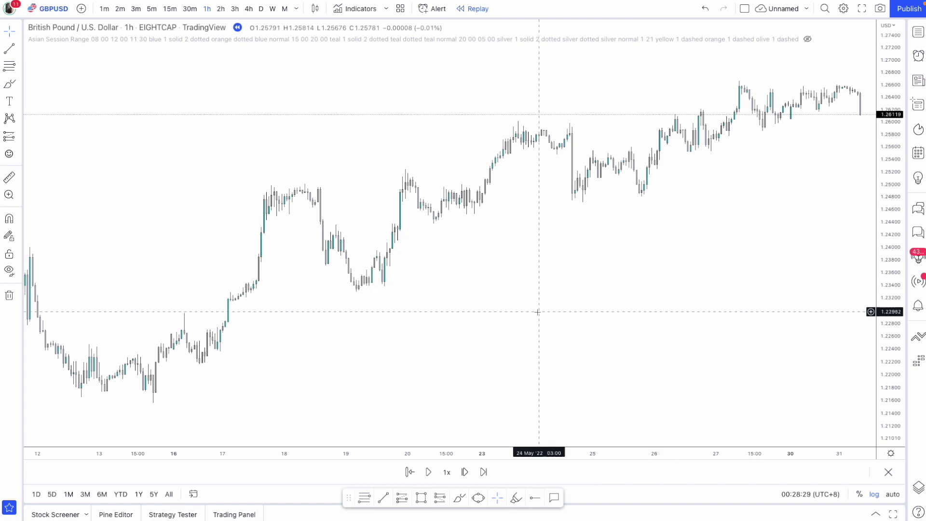
- Pan the 1h GBPUSD chart left so the 12–31 May candles are visible
{"action": "left_click_drag", "start_coordinate": [403, 387], "coordinate": [498, 353]}
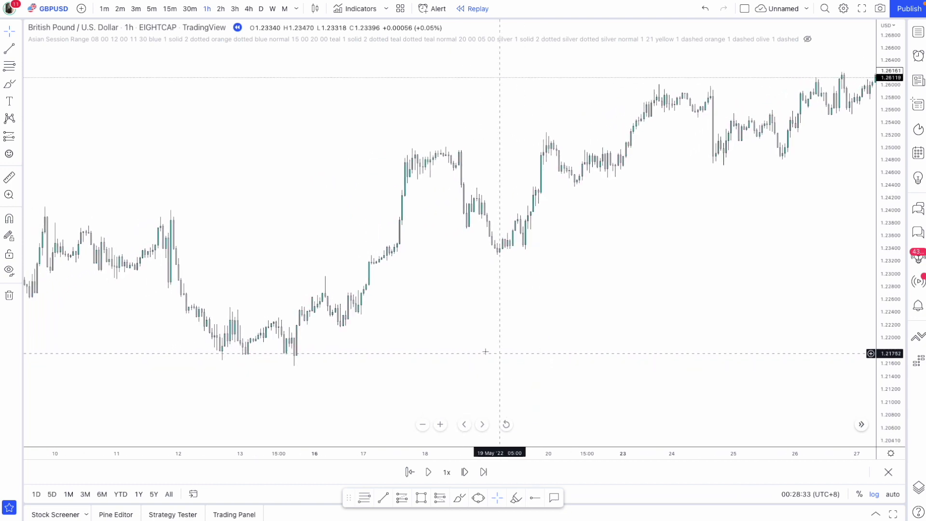
- Draw a level from the 11 May high to 17 May; arc the 11 May high, 13 May low, 18 May highs, 19 May lows
{"action": "left_click", "coordinate": [171, 210]}
{"action": "left_click", "coordinate": [402, 209]}
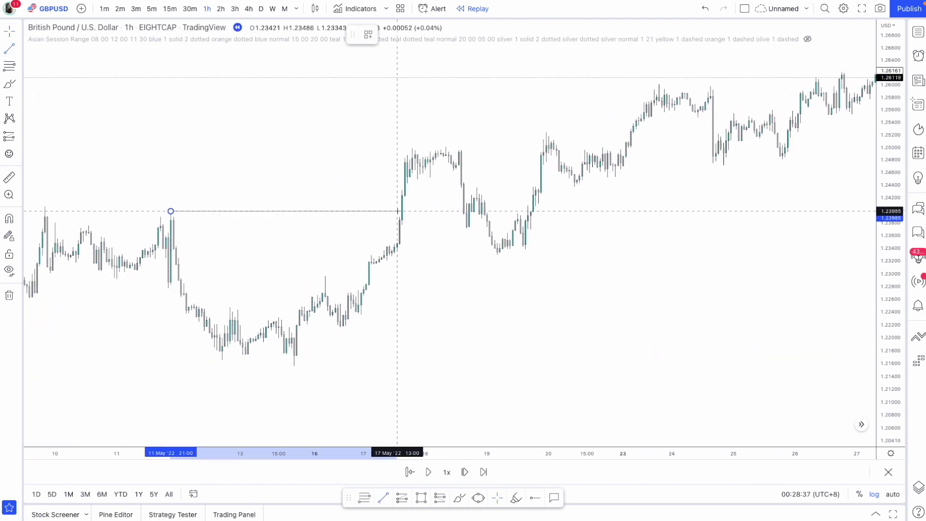
{"action": "left_click", "coordinate": [9, 84]}
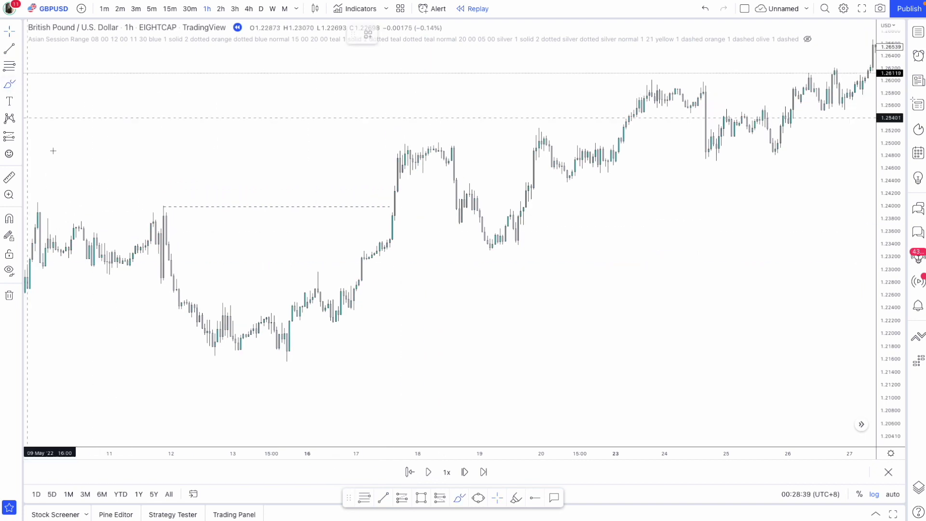
{"action": "mouse_move", "coordinate": [143, 211]}
{"action": "left_mouse_down"}
{"action": "mouse_move", "coordinate": [169, 194]}
{"action": "mouse_move", "coordinate": [142, 205]}
{"action": "left_mouse_up"}
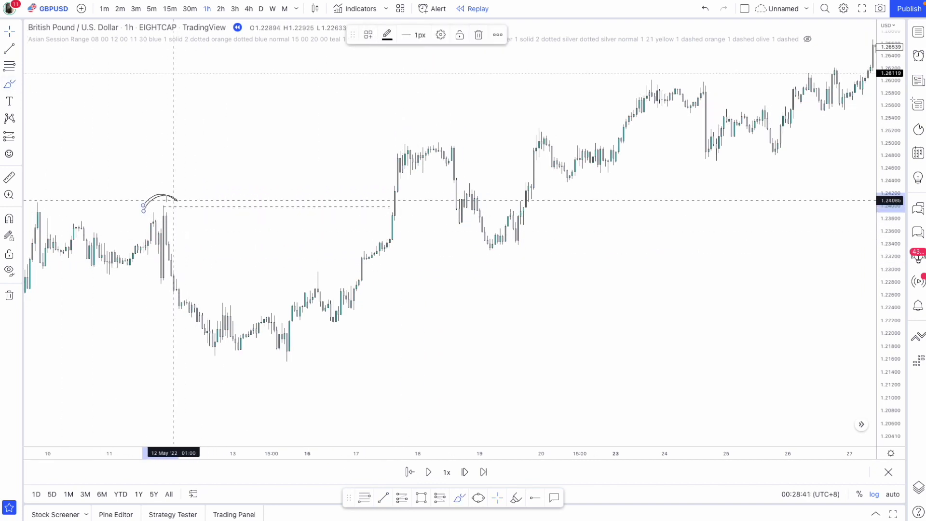
{"action": "mouse_move", "coordinate": [250, 358]}
{"action": "left_mouse_down"}
{"action": "mouse_move", "coordinate": [295, 375]}
{"action": "mouse_move", "coordinate": [256, 360]}
{"action": "left_mouse_up"}
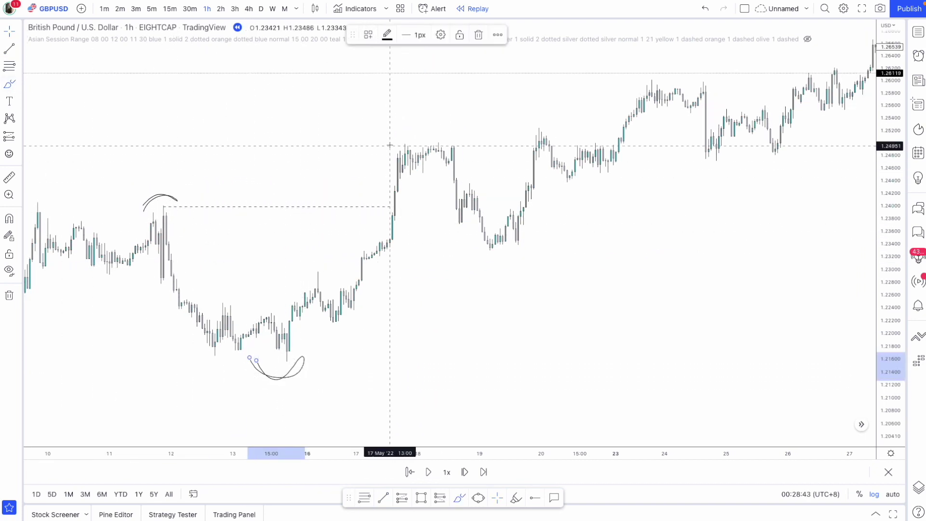
{"action": "left_click_drag", "start_coordinate": [390, 150], "coordinate": [453, 136]}
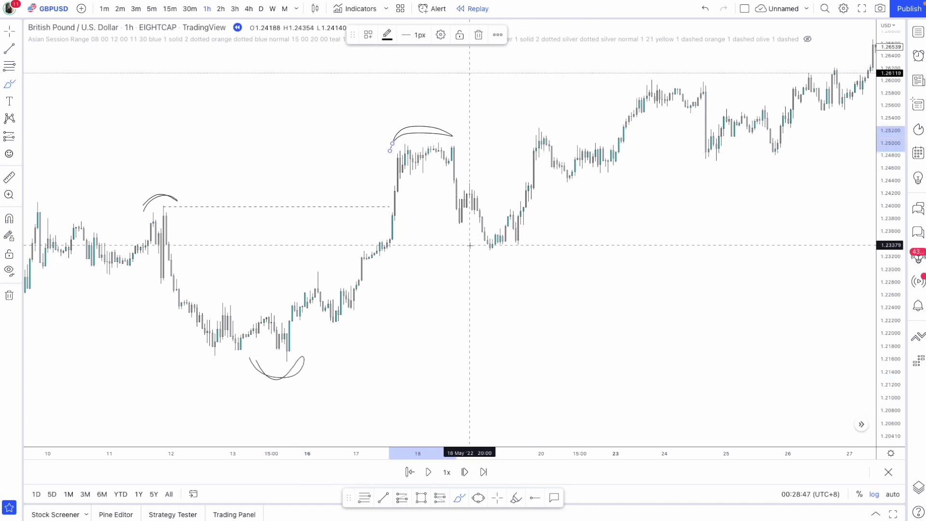
{"action": "mouse_move", "coordinate": [470, 244]}
{"action": "left_mouse_down"}
{"action": "mouse_move", "coordinate": [488, 271]}
{"action": "mouse_move", "coordinate": [522, 248]}
{"action": "left_mouse_up"}
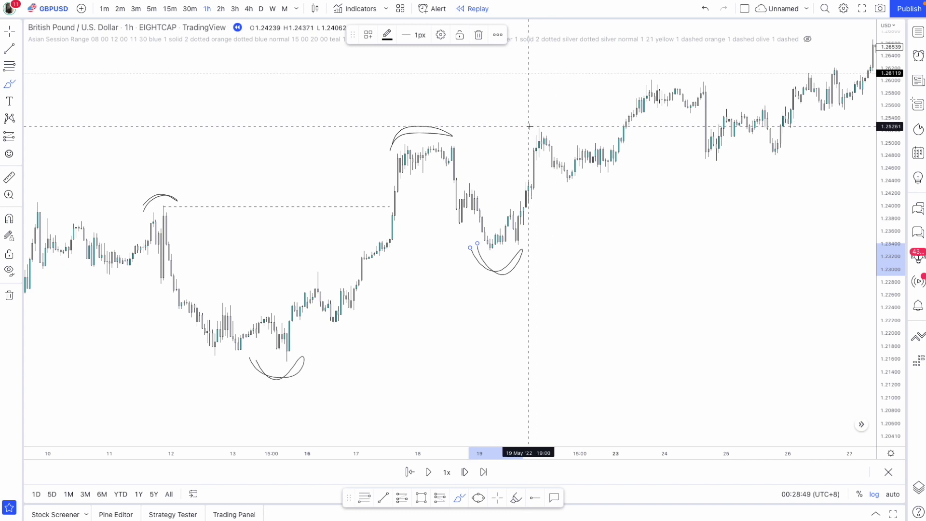
- Arc the 20 May high and lows, the 24 May highs and the next swing low, then pan to late May
{"action": "left_click_drag", "start_coordinate": [526, 133], "coordinate": [547, 113]}
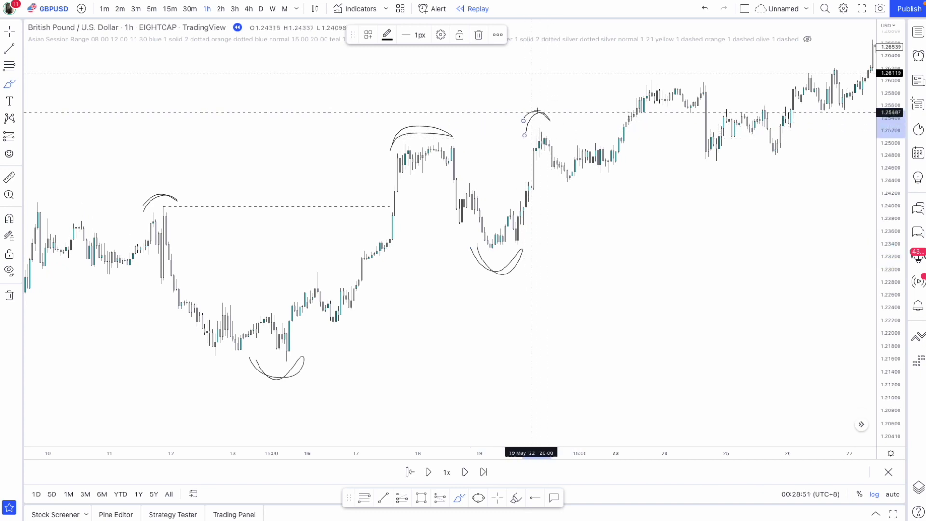
{"action": "mouse_move", "coordinate": [555, 171]}
{"action": "left_mouse_down"}
{"action": "mouse_move", "coordinate": [574, 192]}
{"action": "mouse_move", "coordinate": [595, 171]}
{"action": "left_mouse_up"}
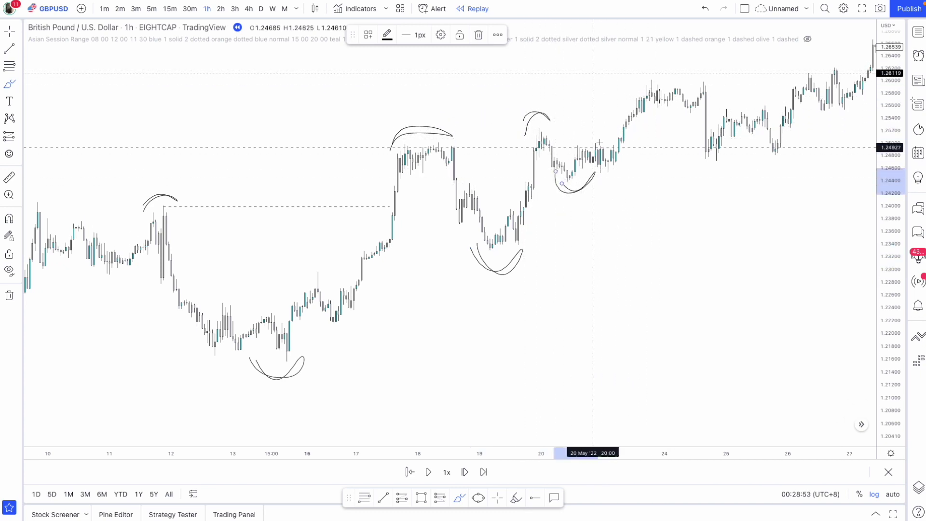
{"action": "left_click_drag", "start_coordinate": [640, 84], "coordinate": [690, 76]}
{"action": "left_click_drag", "start_coordinate": [696, 148], "coordinate": [731, 163]}
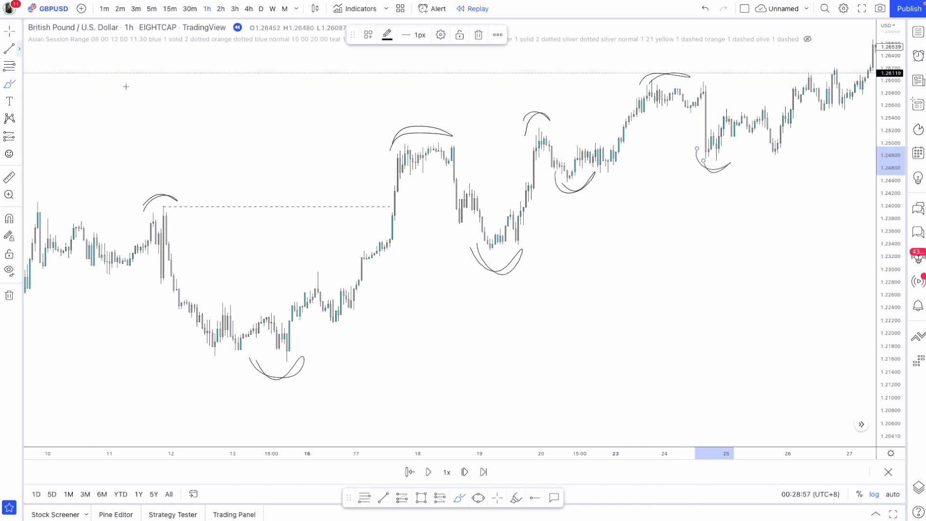
{"action": "left_click", "coordinate": [9, 31]}
{"action": "left_click_drag", "start_coordinate": [705, 229], "coordinate": [521, 279]}
{"action": "left_click_drag", "start_coordinate": [645, 265], "coordinate": [629, 268]}
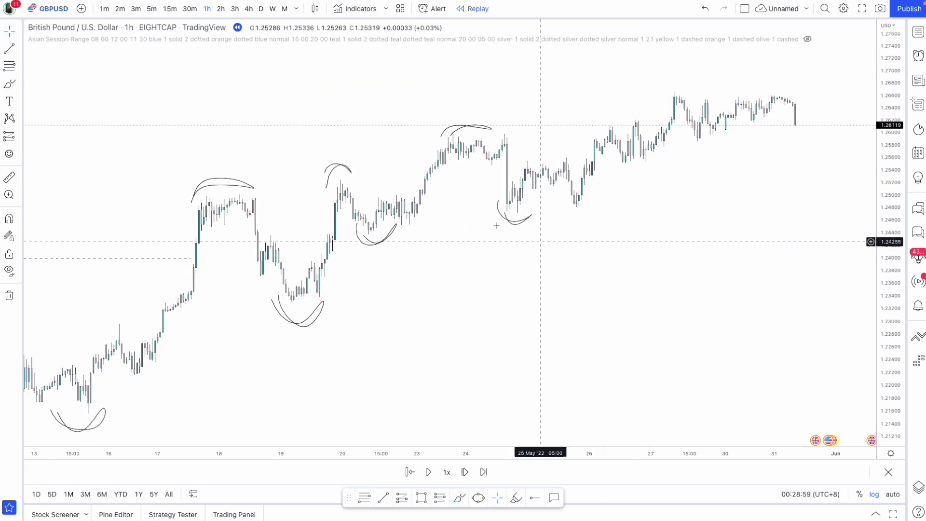
- Arc the 27 May high, sketch a projected dip and new high, then undo the last stroke
{"action": "left_click", "coordinate": [9, 83]}
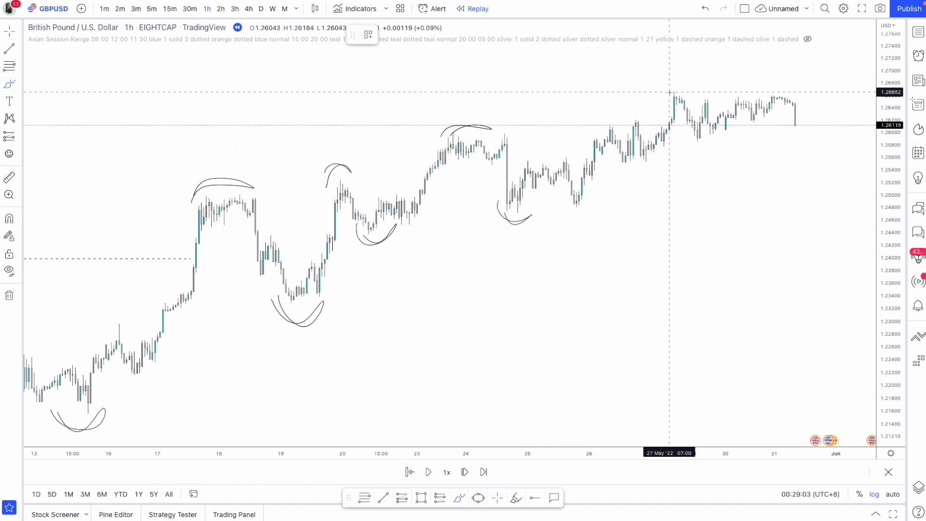
{"action": "left_click_drag", "start_coordinate": [666, 94], "coordinate": [690, 87]}
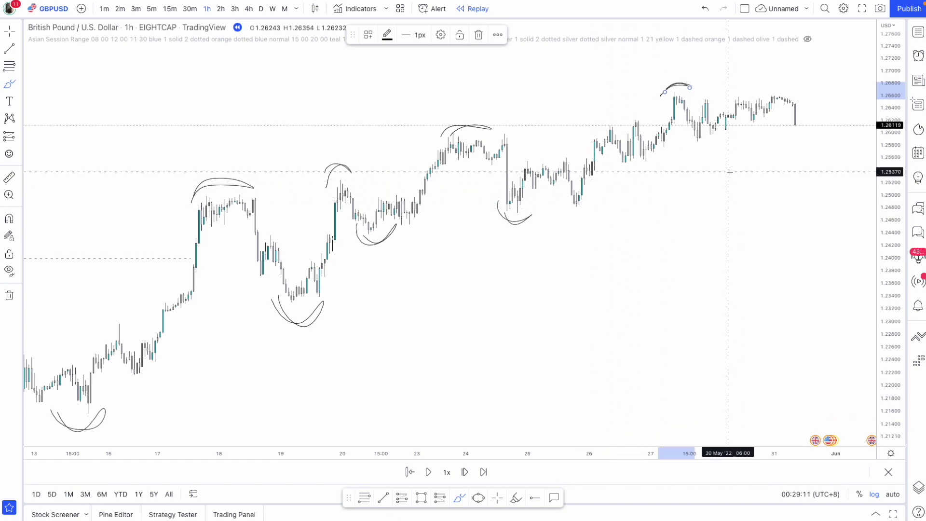
{"action": "left_click_drag", "start_coordinate": [768, 177], "coordinate": [792, 179]}
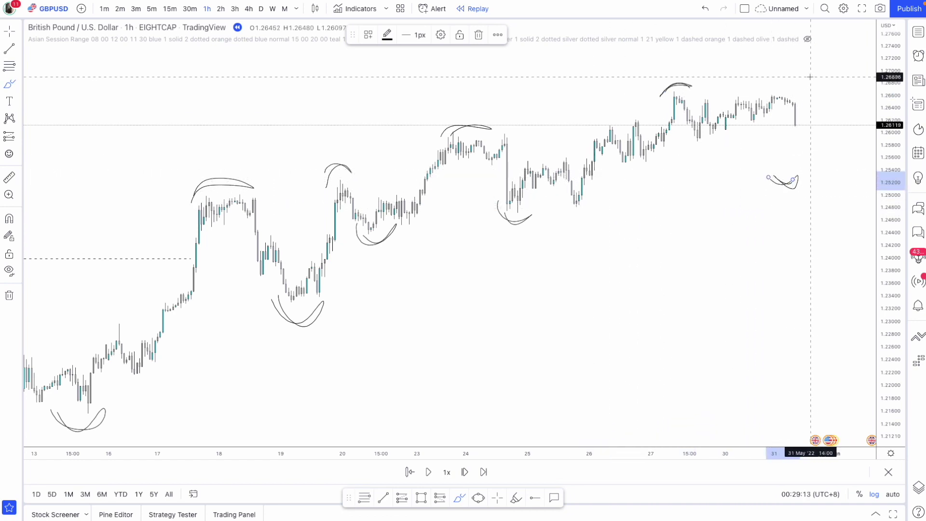
{"action": "left_click_drag", "start_coordinate": [805, 88], "coordinate": [828, 79]}
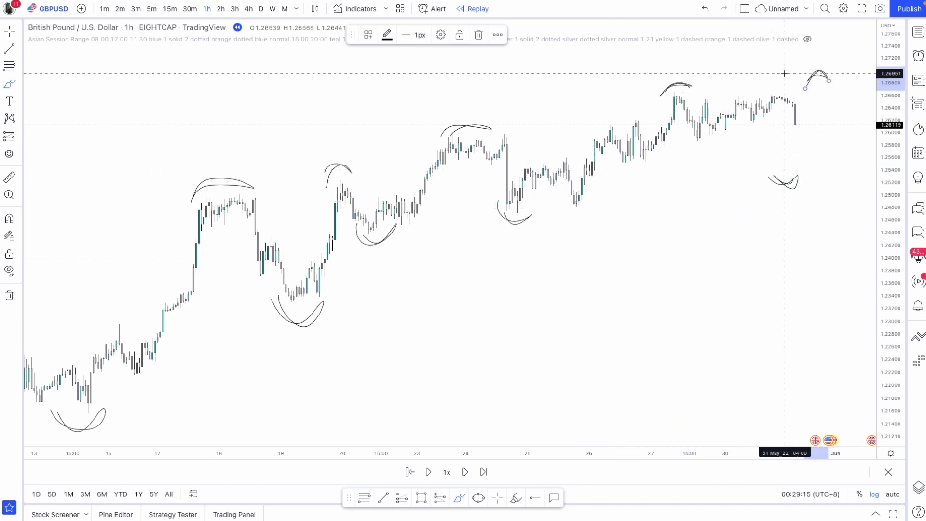
{"action": "left_click", "coordinate": [706, 13]}
- Undo two more freehand strokes and return to the crosshair cursor
{"action": "left_click", "coordinate": [706, 14]}
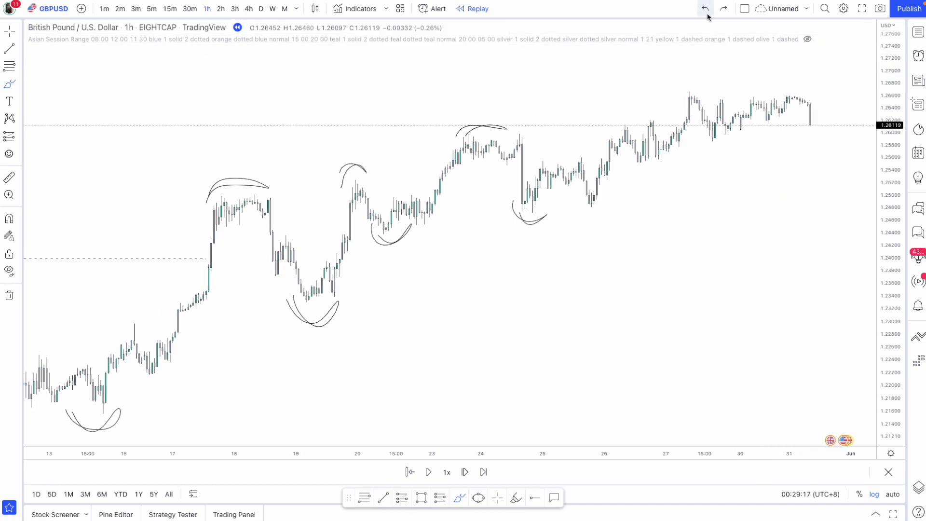
{"action": "left_click", "coordinate": [706, 13]}
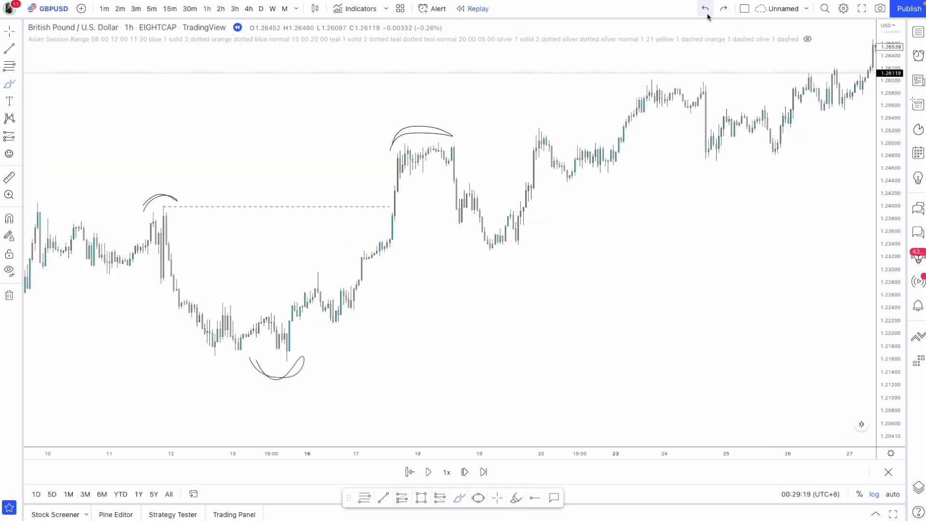
{"action": "left_click", "coordinate": [13, 32]}
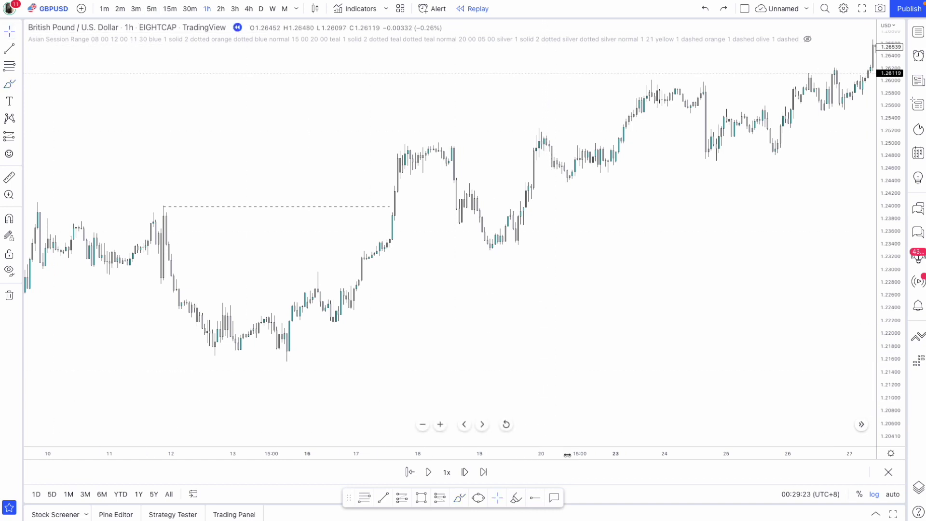
- Zoom out and recentre the 1h chart to show March through early June
{"action": "left_click_drag", "start_coordinate": [567, 454], "coordinate": [747, 451]}
{"action": "left_click_drag", "start_coordinate": [891, 180], "coordinate": [841, 270]}
{"action": "left_click_drag", "start_coordinate": [772, 263], "coordinate": [663, 294]}
{"action": "left_click_drag", "start_coordinate": [654, 453], "coordinate": [737, 451]}
{"action": "left_click_drag", "start_coordinate": [889, 203], "coordinate": [786, 340]}
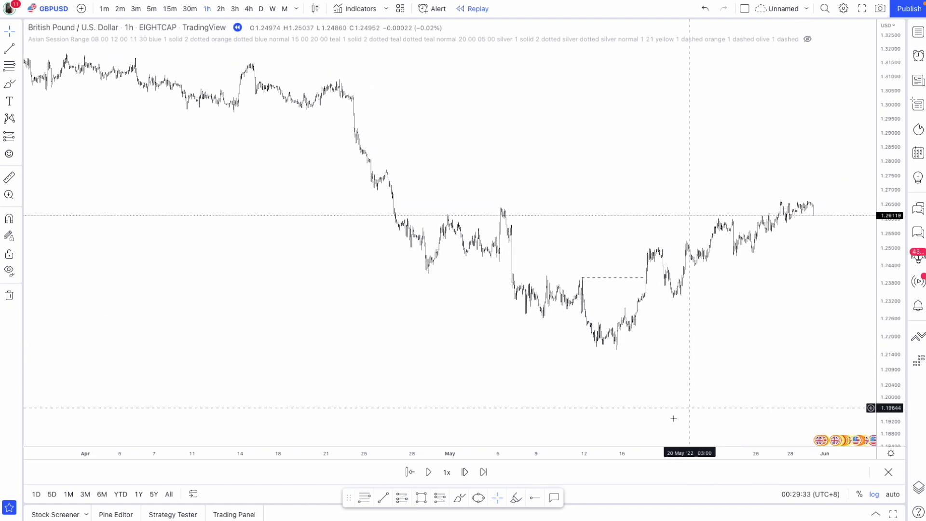
{"action": "scroll", "coordinate": [721, 420], "scroll_direction": "down", "scroll_amount": 3}
{"action": "left_click_drag", "start_coordinate": [737, 379], "coordinate": [671, 385]}
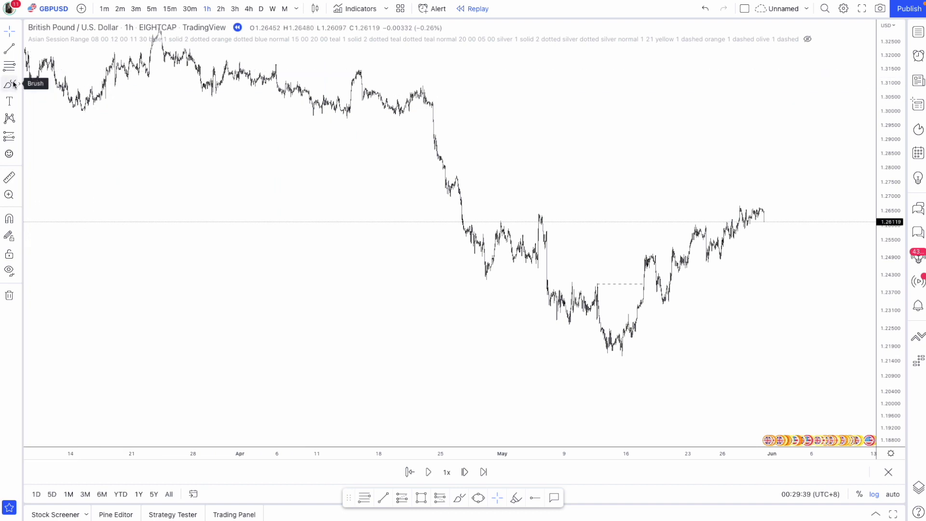
{"action": "left_click_drag", "start_coordinate": [207, 134], "coordinate": [213, 158]}
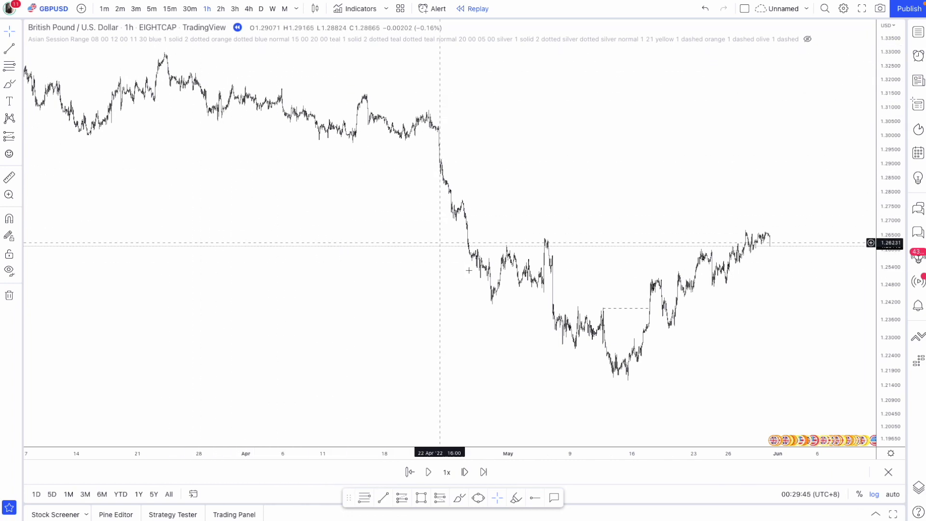
- Switch GBPUSD to the 4-hour timeframe and compress it to show older candles
{"action": "left_click", "coordinate": [248, 8]}
{"action": "left_click_drag", "start_coordinate": [894, 98], "coordinate": [890, 288]}
{"action": "left_click_drag", "start_coordinate": [800, 300], "coordinate": [753, 335]}
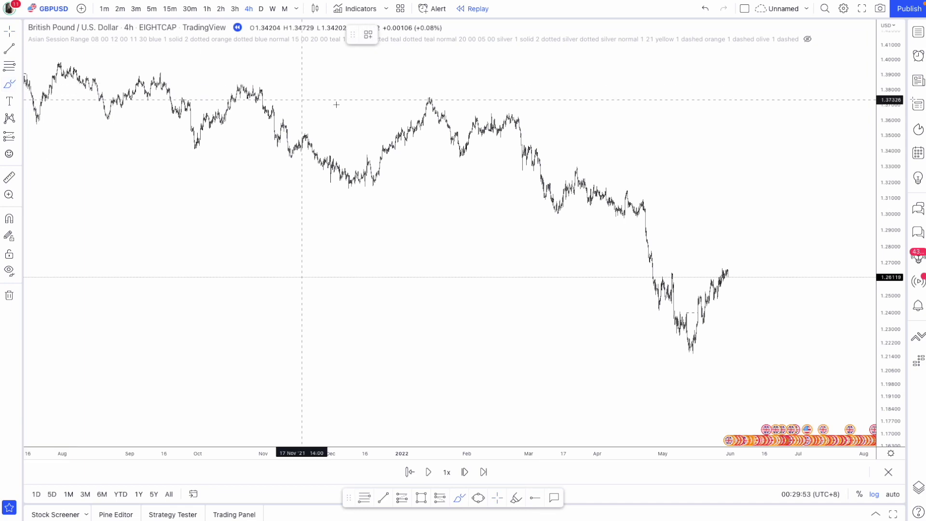
- Loop the December low, January high and May low, sketch a drop, then undo that projection
{"action": "left_click_drag", "start_coordinate": [338, 186], "coordinate": [340, 192]}
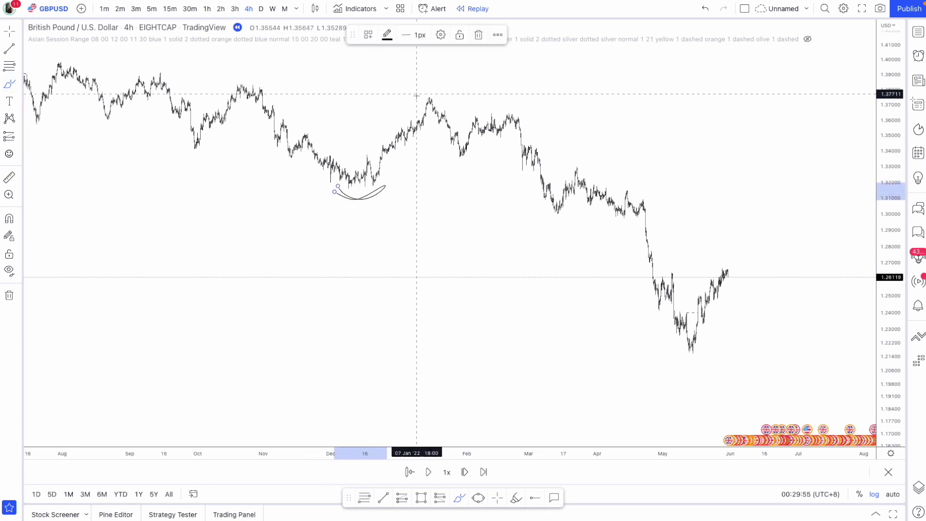
{"action": "left_click_drag", "start_coordinate": [416, 102], "coordinate": [415, 95]}
{"action": "mouse_move", "coordinate": [670, 340]}
{"action": "left_mouse_down"}
{"action": "mouse_move", "coordinate": [686, 357]}
{"action": "mouse_move", "coordinate": [670, 348]}
{"action": "left_mouse_up"}
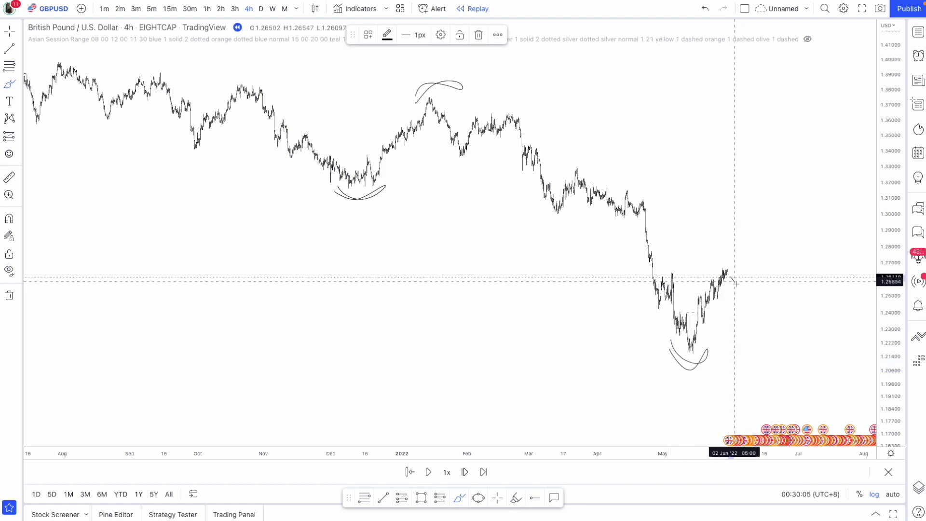
{"action": "mouse_move", "coordinate": [729, 276]}
{"action": "left_mouse_down"}
{"action": "mouse_move", "coordinate": [761, 363]}
{"action": "mouse_move", "coordinate": [748, 357]}
{"action": "left_mouse_up"}
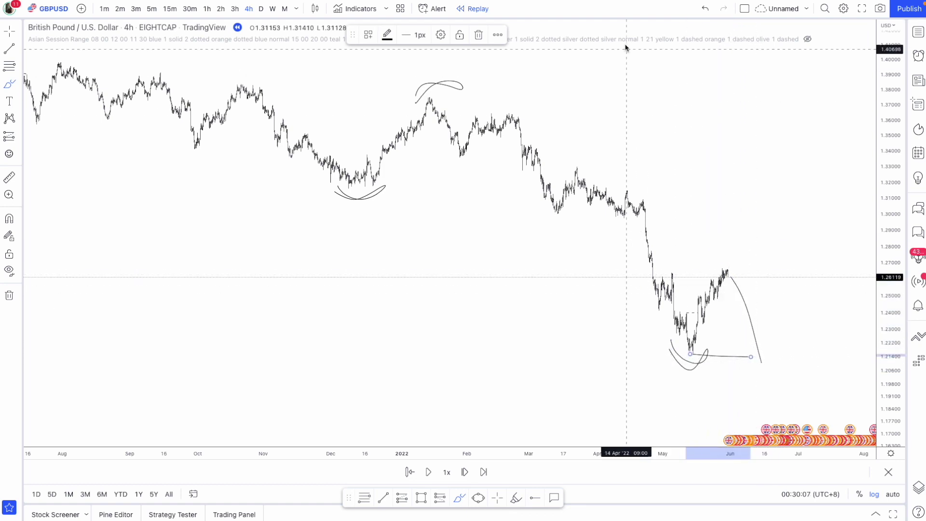
{"action": "left_click", "coordinate": [706, 9]}
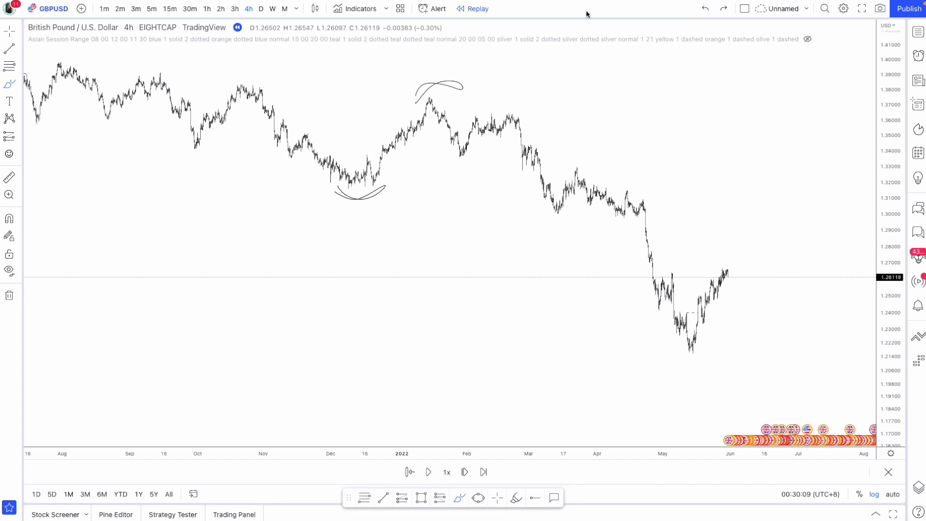
- Return to the crosshair and 1-hour timeframe, stretching price and time scales over May
{"action": "left_click", "coordinate": [9, 31]}
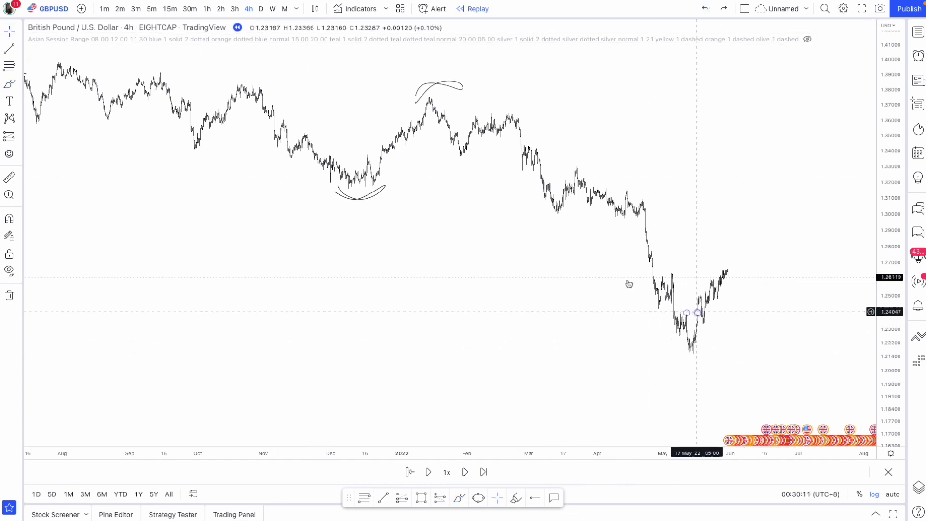
{"action": "left_click", "coordinate": [208, 9]}
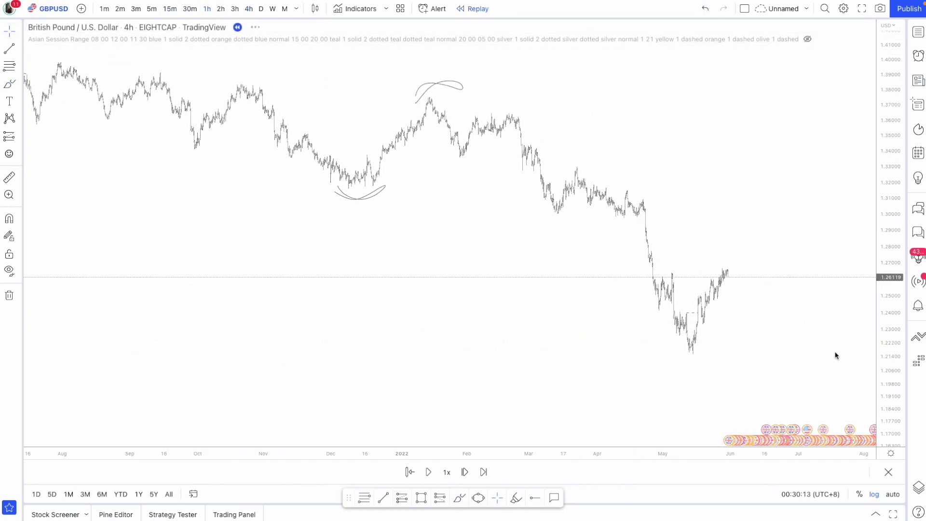
{"action": "left_click_drag", "start_coordinate": [893, 389], "coordinate": [890, 320]}
{"action": "left_click_drag", "start_coordinate": [750, 369], "coordinate": [783, 271]}
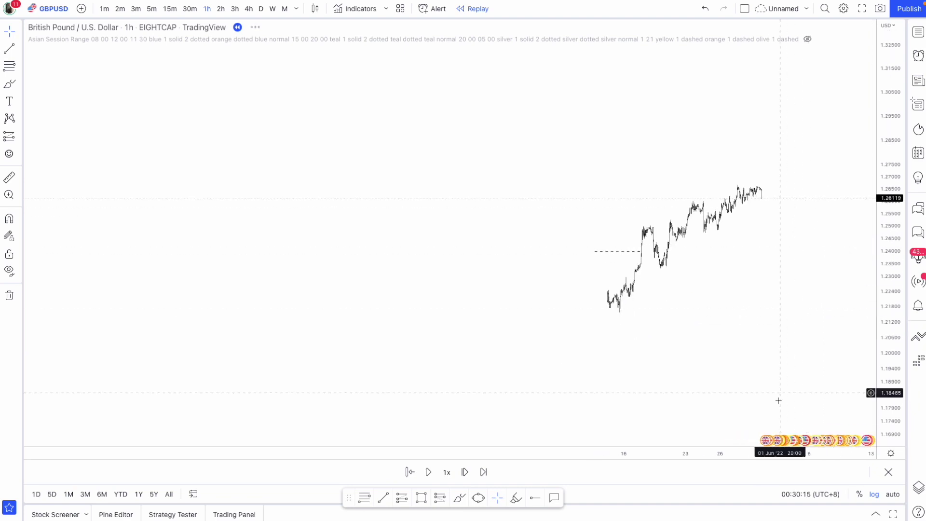
{"action": "left_click_drag", "start_coordinate": [752, 457], "coordinate": [614, 460]}
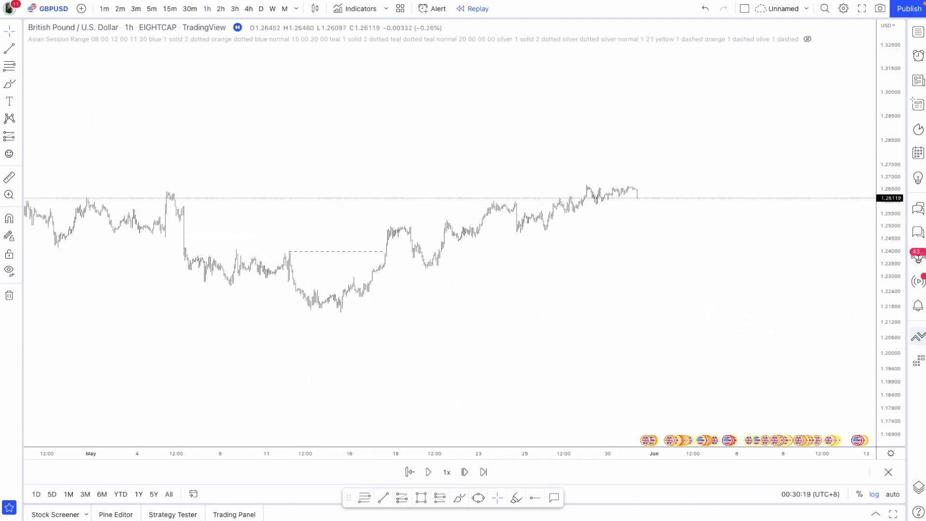
{"action": "left_click_drag", "start_coordinate": [896, 363], "coordinate": [895, 279]}
{"action": "left_click_drag", "start_coordinate": [688, 303], "coordinate": [756, 282]}
{"action": "left_click_drag", "start_coordinate": [667, 457], "coordinate": [565, 456]}
- Rescale and recentre so the candles from 16 May to early June fill the view
{"action": "left_click_drag", "start_coordinate": [742, 307], "coordinate": [752, 324]}
{"action": "left_click_drag", "start_coordinate": [894, 378], "coordinate": [893, 289]}
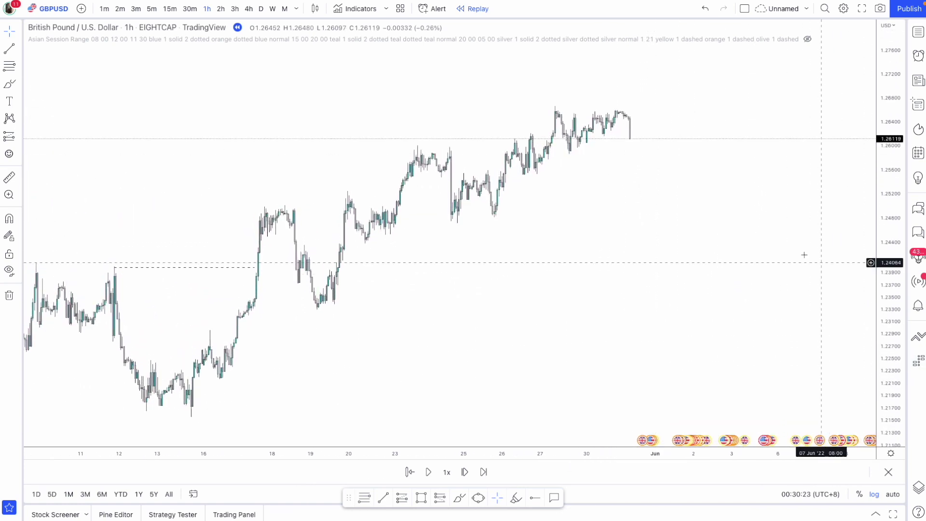
{"action": "left_click_drag", "start_coordinate": [771, 235], "coordinate": [816, 269]}
{"action": "left_click_drag", "start_coordinate": [672, 454], "coordinate": [704, 455]}
{"action": "left_click_drag", "start_coordinate": [771, 263], "coordinate": [797, 301]}
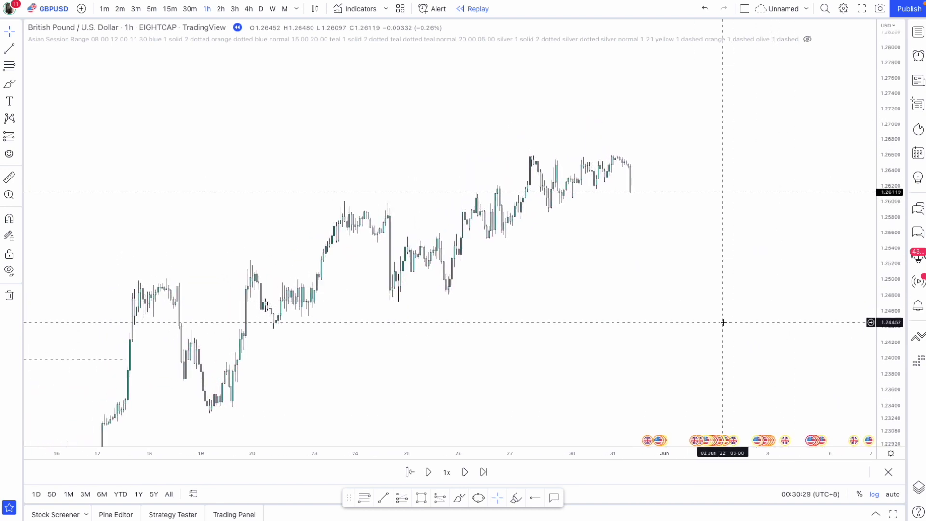
{"action": "left_click_drag", "start_coordinate": [622, 301], "coordinate": [621, 296]}
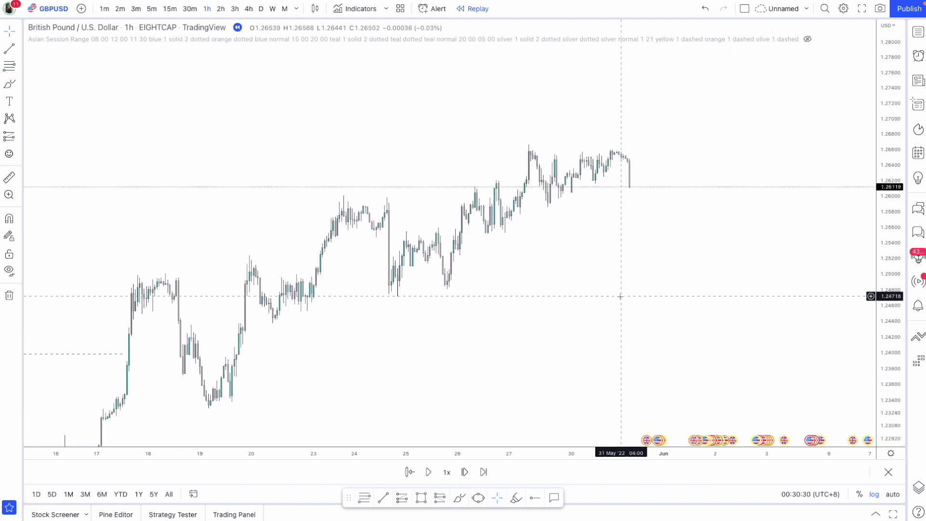
{"action": "left_click", "coordinate": [7, 87]}
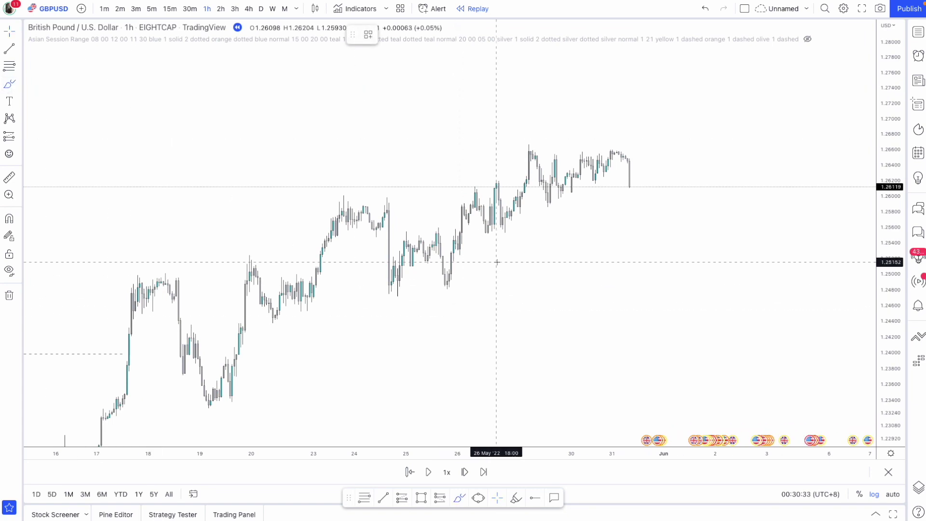
- Draw a rectangle zone around the 25–26 May candles near 1.2540
{"action": "left_click", "coordinate": [19, 84]}
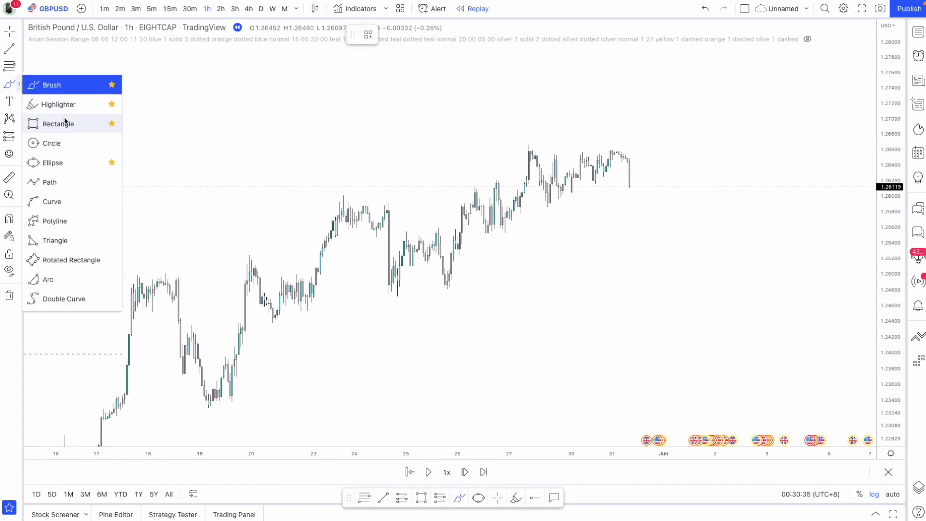
{"action": "left_click", "coordinate": [58, 124]}
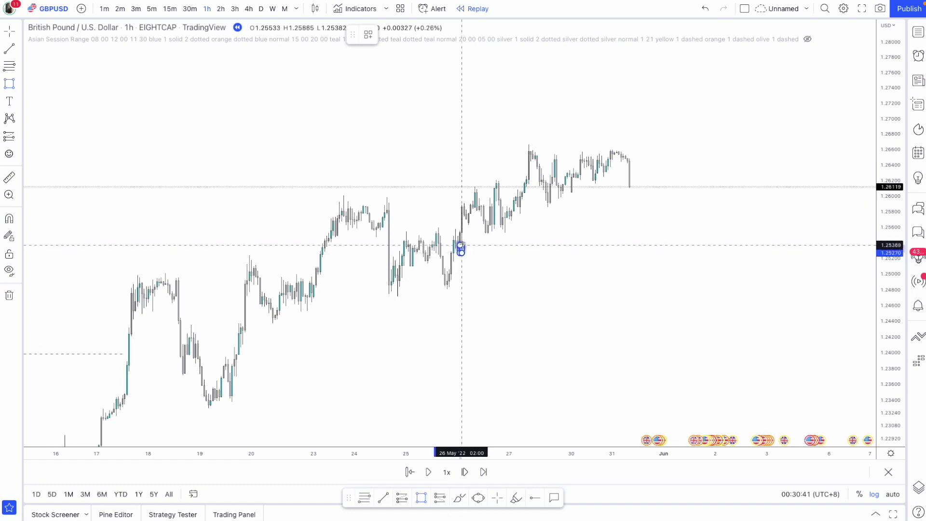
{"action": "left_click", "coordinate": [459, 230]}
{"action": "left_click_drag", "start_coordinate": [460, 241], "coordinate": [492, 241]}
{"action": "left_click", "coordinate": [514, 246]}
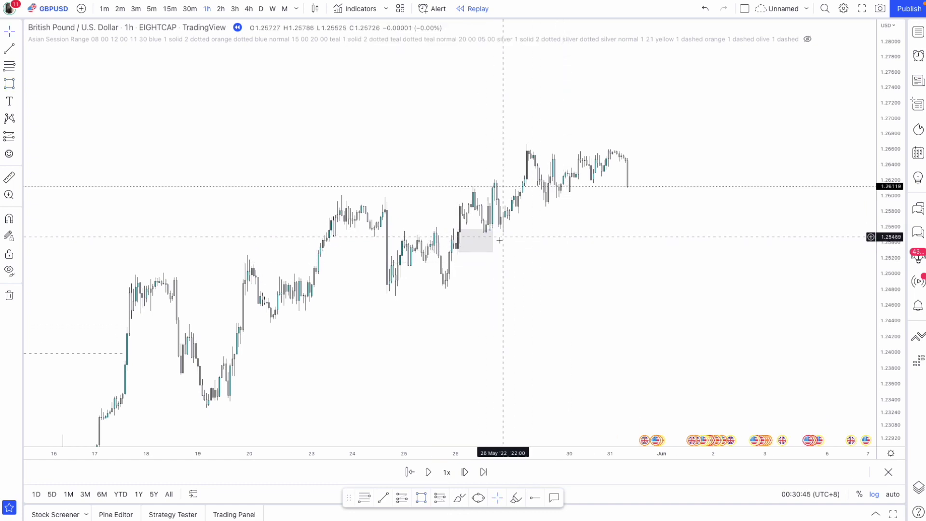
- Draw a second rectangle zone over the 27 May candles near 1.2590
{"action": "left_click_drag", "start_coordinate": [552, 265], "coordinate": [543, 266]}
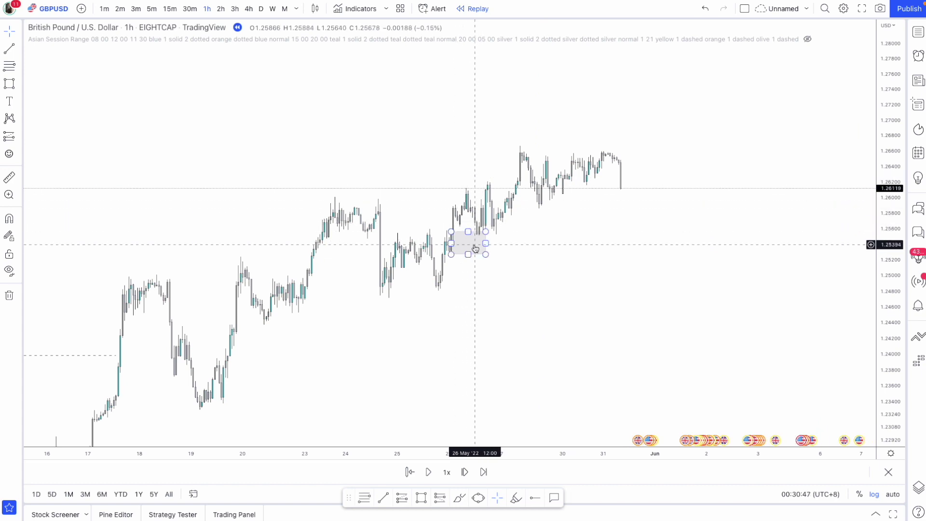
{"action": "scroll", "coordinate": [564, 258], "scroll_direction": "right", "scroll_amount": 1}
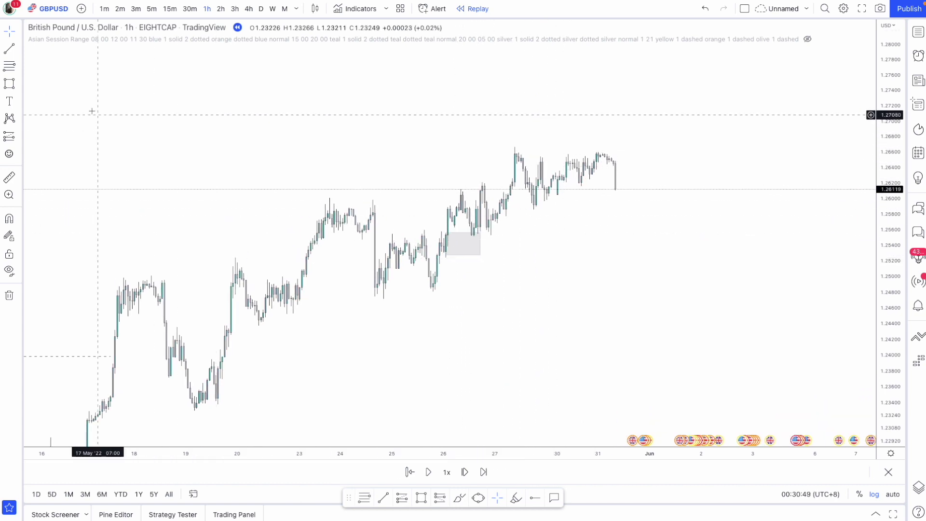
{"action": "left_click", "coordinate": [9, 84]}
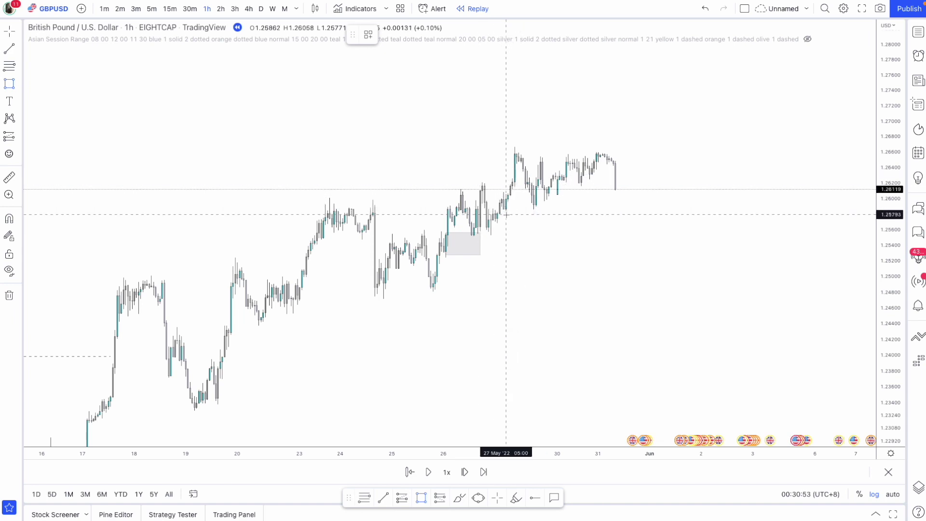
{"action": "left_click", "coordinate": [538, 194]}
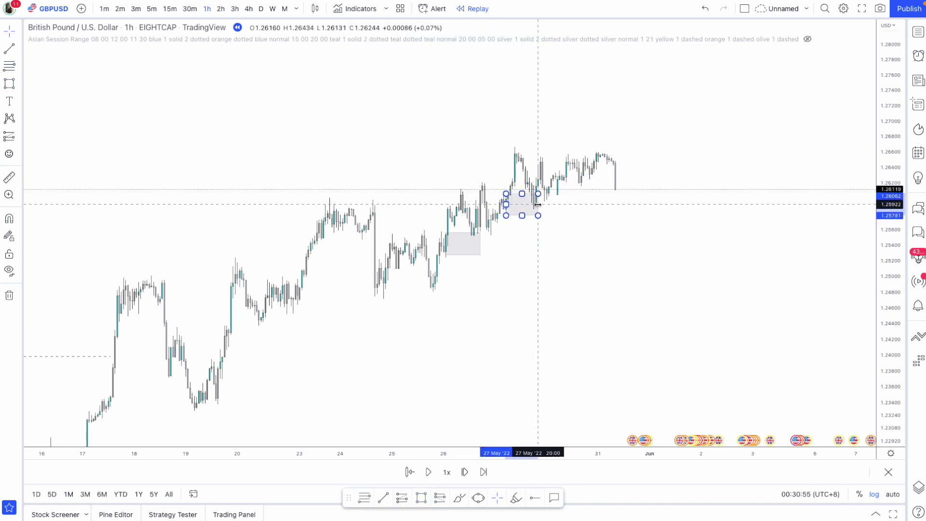
{"action": "left_click", "coordinate": [510, 212]}
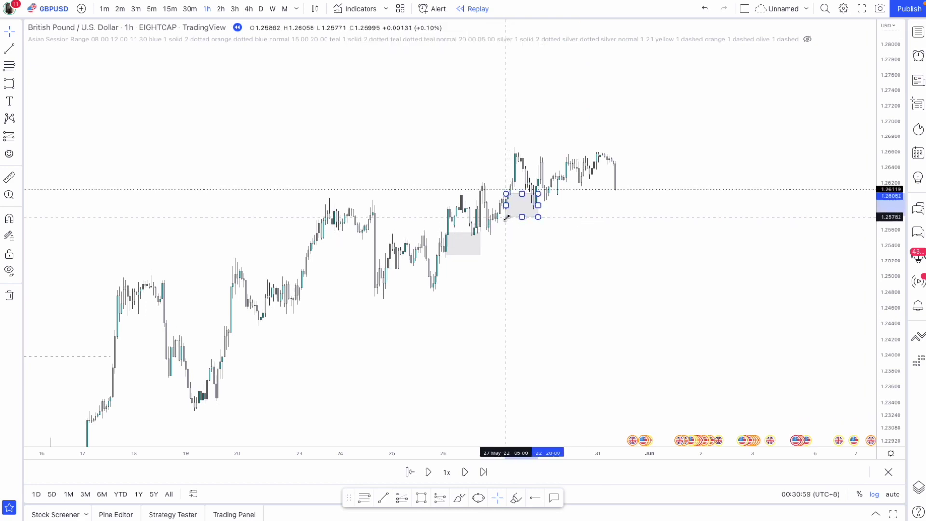
{"action": "left_click", "coordinate": [564, 231]}
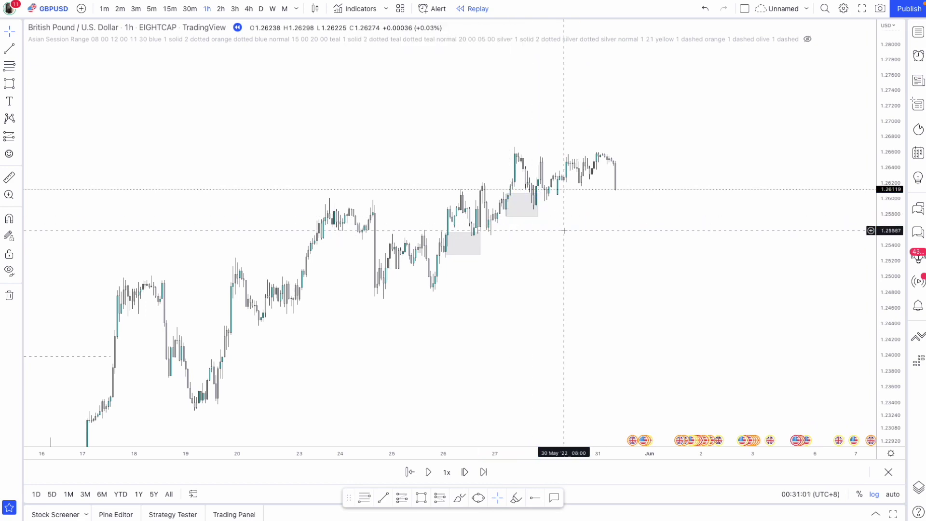
- Draw a horizontal level from the 27 May high near 1.2668 toward 31 May
{"action": "left_click_drag", "start_coordinate": [695, 268], "coordinate": [720, 271]}
{"action": "scroll", "coordinate": [710, 446], "scroll_direction": "up", "scroll_amount": 5}
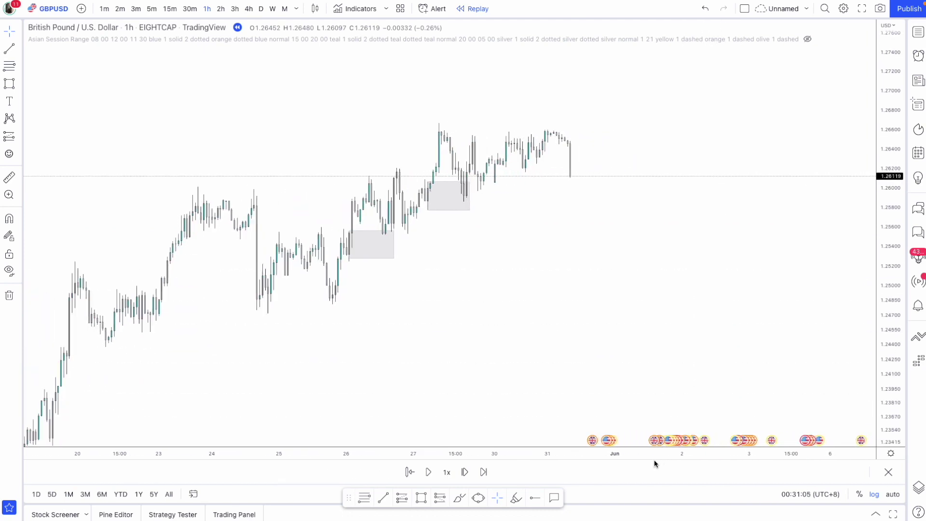
{"action": "left_click_drag", "start_coordinate": [885, 362], "coordinate": [883, 350]}
{"action": "left_click_drag", "start_coordinate": [599, 276], "coordinate": [648, 288]}
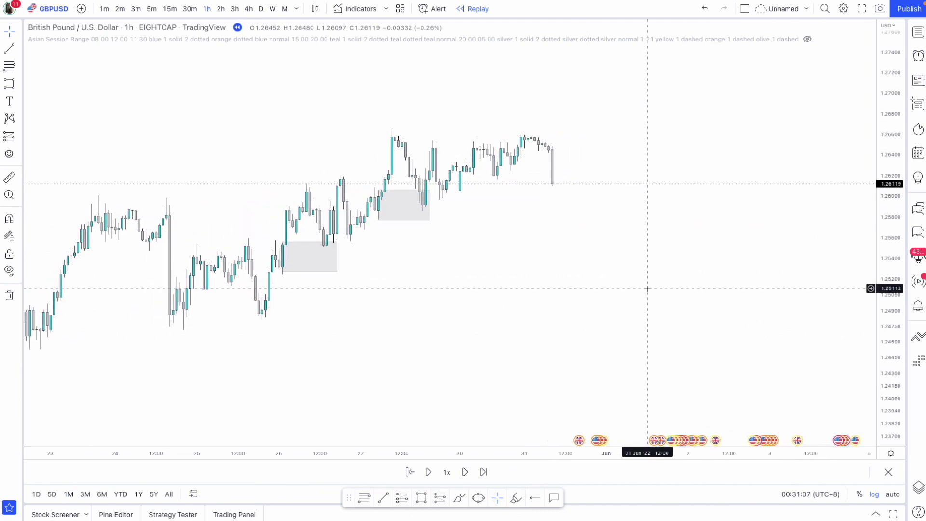
{"action": "left_click_drag", "start_coordinate": [212, 104], "coordinate": [246, 112]}
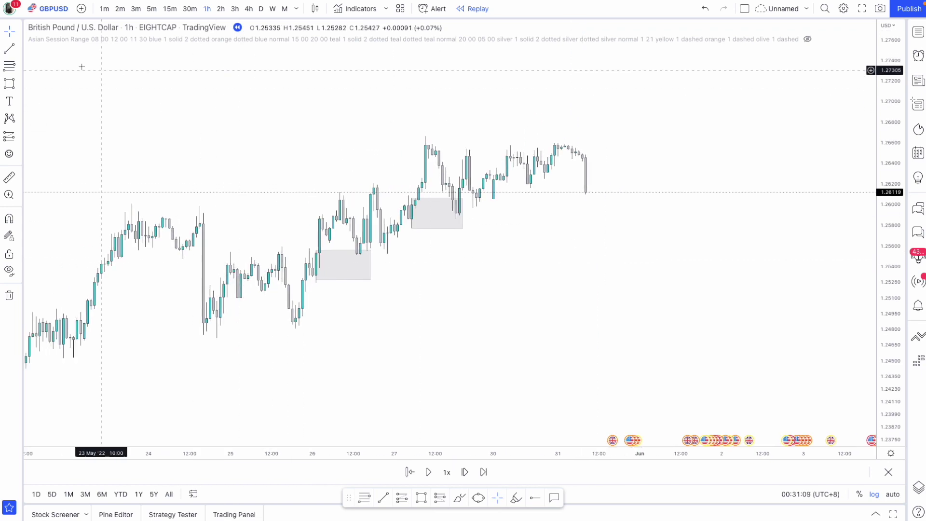
{"action": "left_click", "coordinate": [11, 49]}
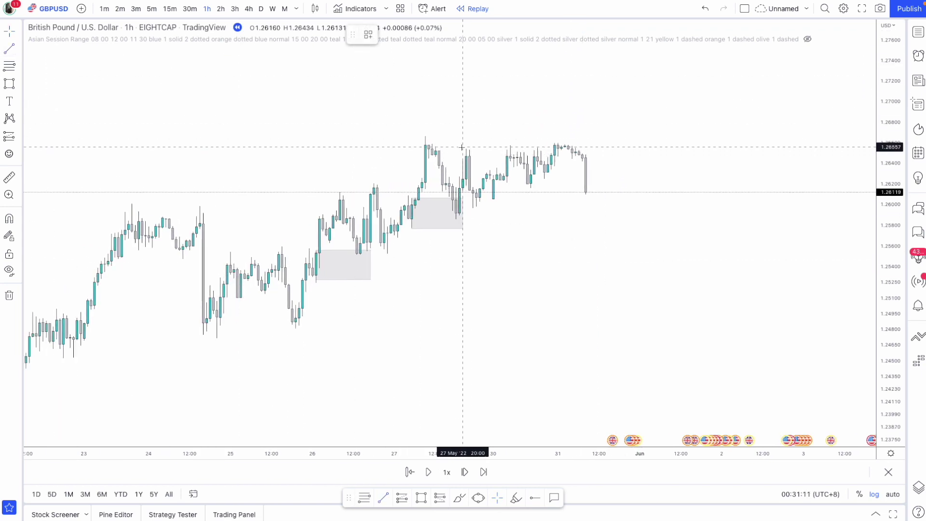
{"action": "left_click", "coordinate": [425, 135]}
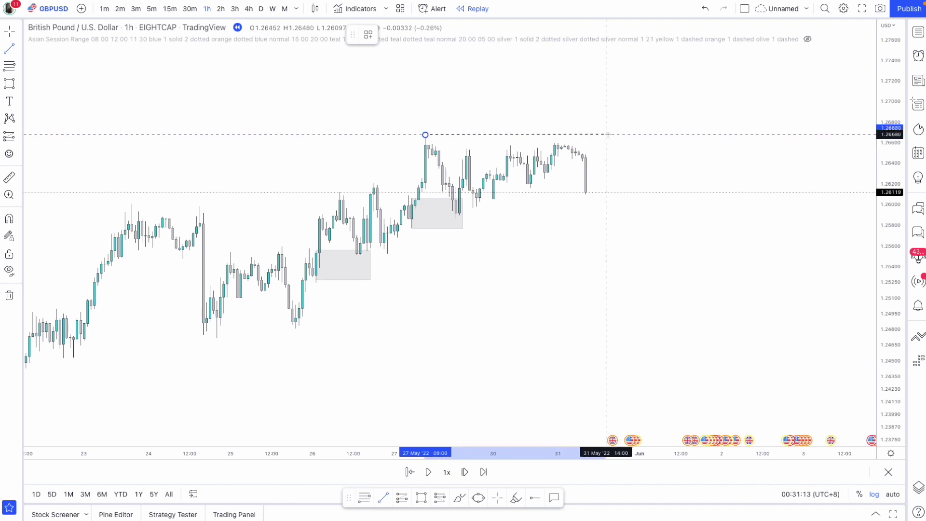
{"action": "left_click", "coordinate": [607, 137]}
- Stretch the price and time scales to enlarge the late-May candles
{"action": "left_click_drag", "start_coordinate": [637, 260], "coordinate": [649, 276]}
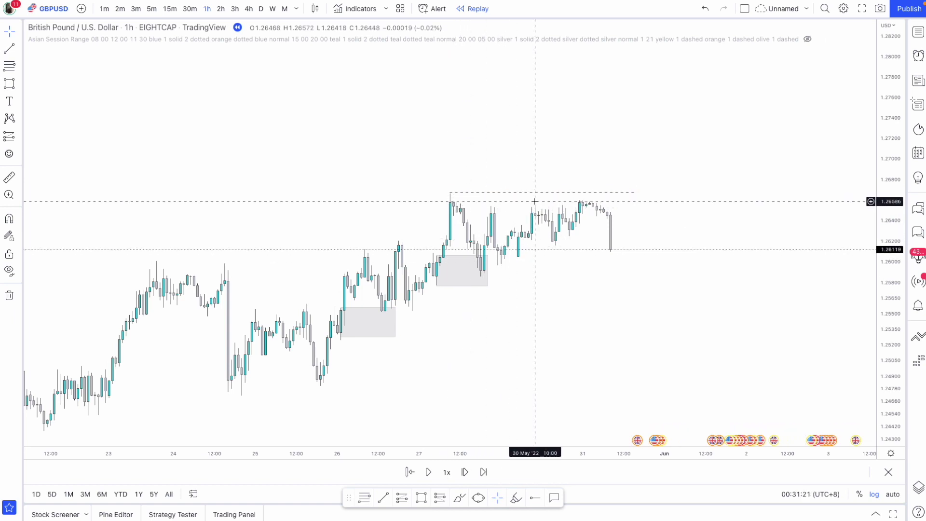
{"action": "left_click_drag", "start_coordinate": [880, 285], "coordinate": [880, 279]}
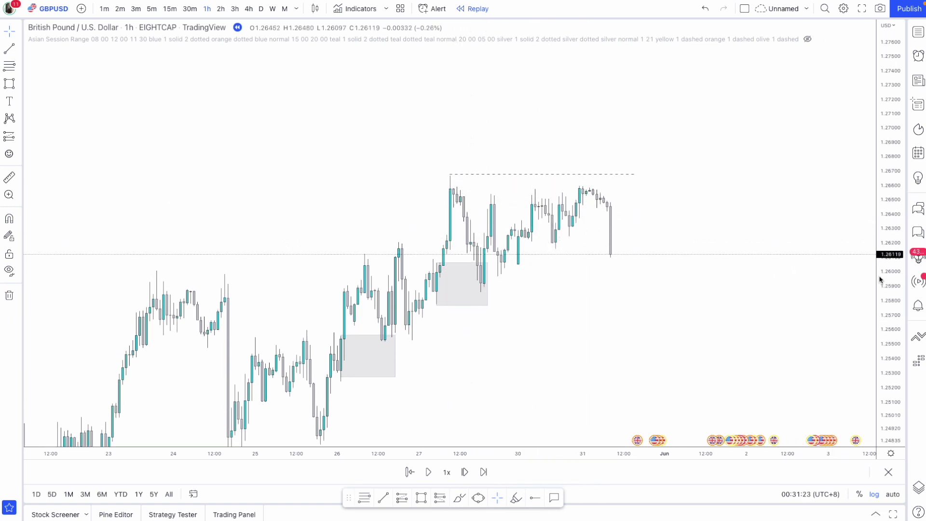
{"action": "left_click_drag", "start_coordinate": [751, 319], "coordinate": [775, 283]}
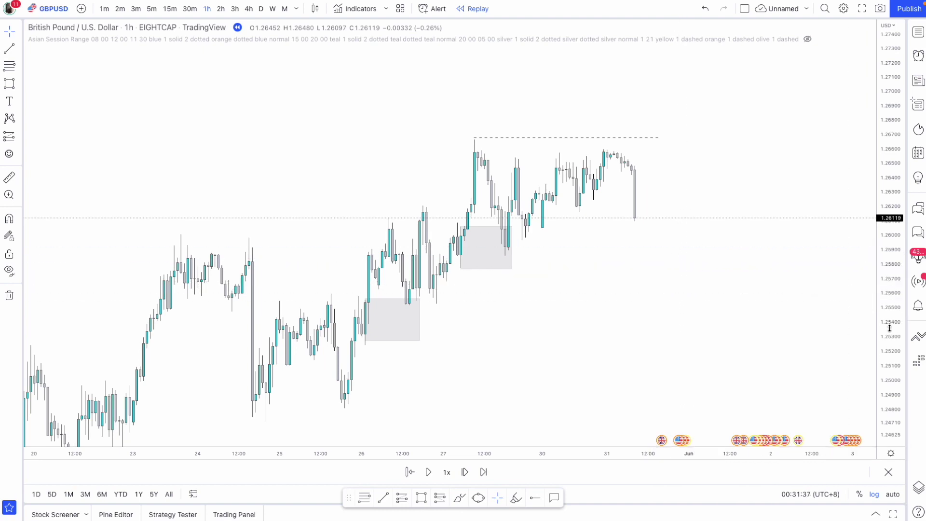
{"action": "left_click_drag", "start_coordinate": [889, 328], "coordinate": [889, 295]}
{"action": "left_click_drag", "start_coordinate": [736, 309], "coordinate": [770, 300]}
{"action": "left_click_drag", "start_coordinate": [726, 457], "coordinate": [693, 457]}
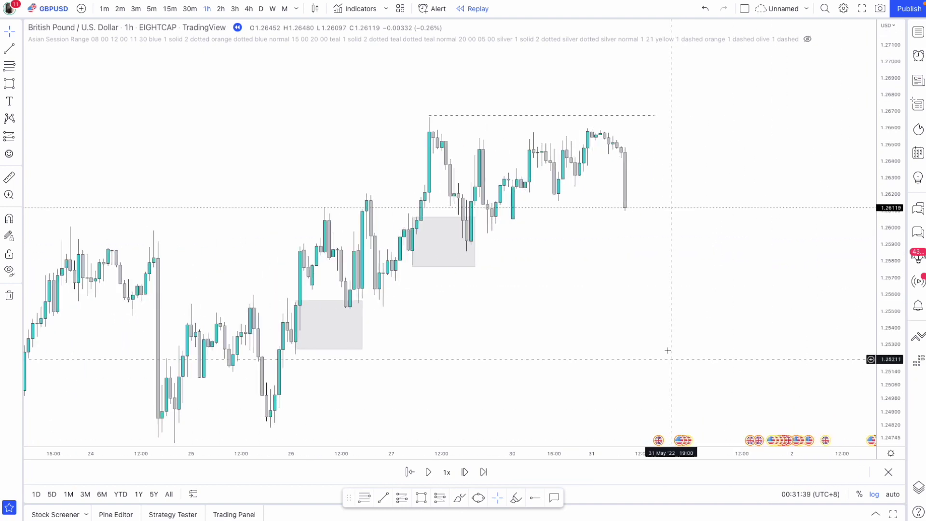
{"action": "left_click_drag", "start_coordinate": [667, 350], "coordinate": [682, 330]}
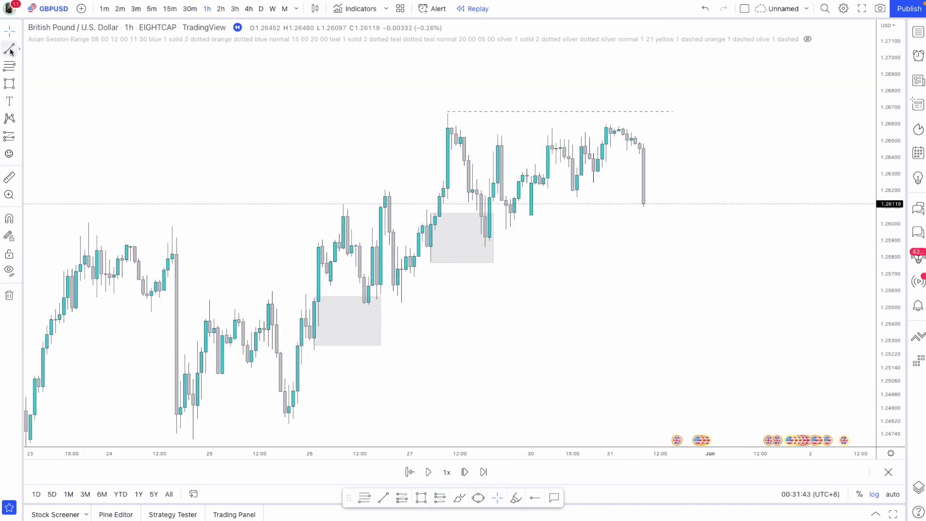
- Draw a six-point rising zigzag path beneath the 30–31 May candles around 1.2540–1.2600
{"action": "left_click", "coordinate": [19, 85]}
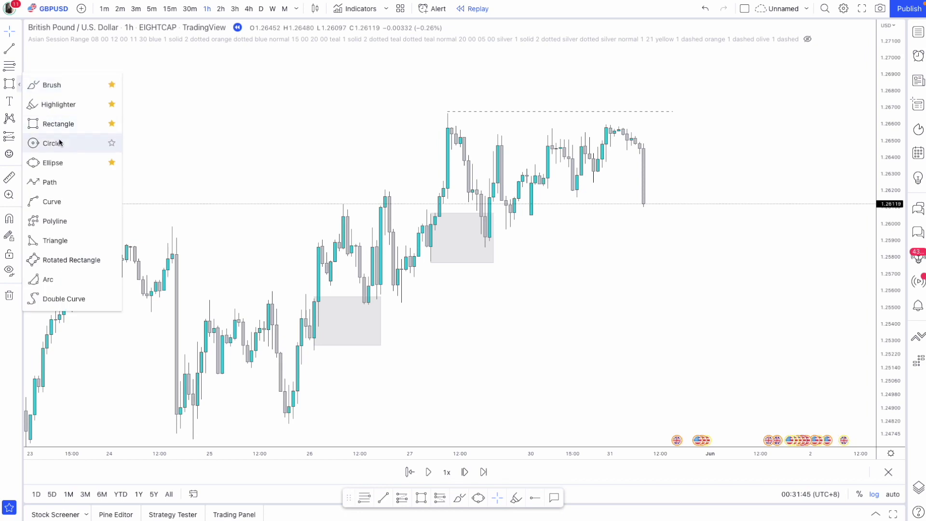
{"action": "left_click", "coordinate": [72, 182]}
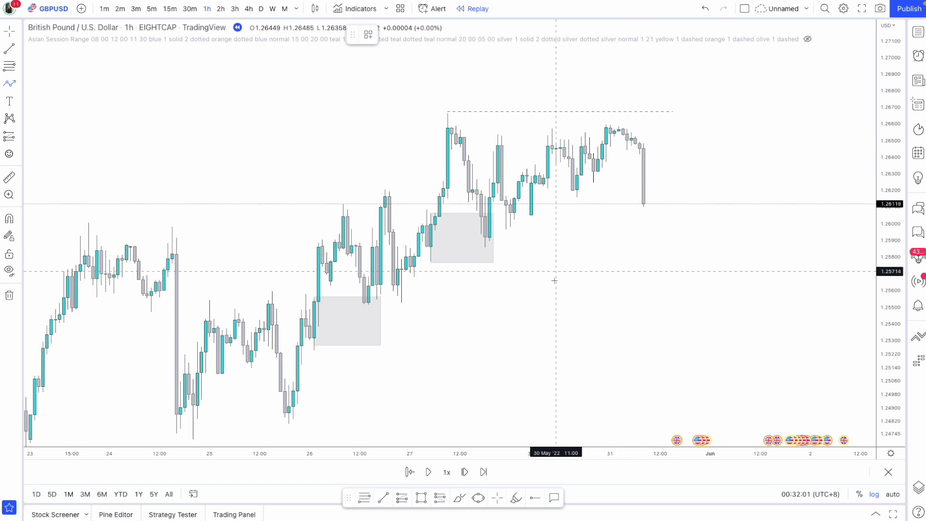
{"action": "left_click", "coordinate": [543, 323]}
{"action": "left_click", "coordinate": [568, 268]}
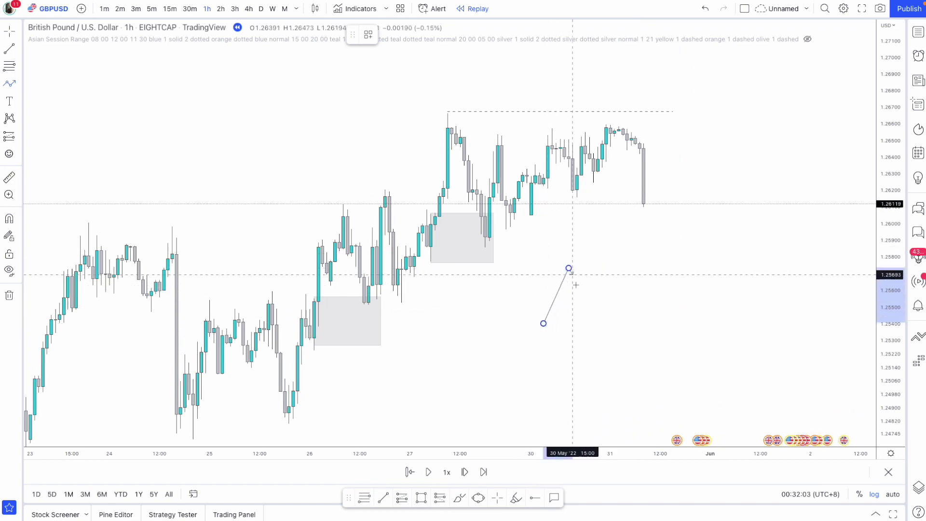
{"action": "left_click", "coordinate": [594, 317]}
{"action": "left_click", "coordinate": [615, 256]}
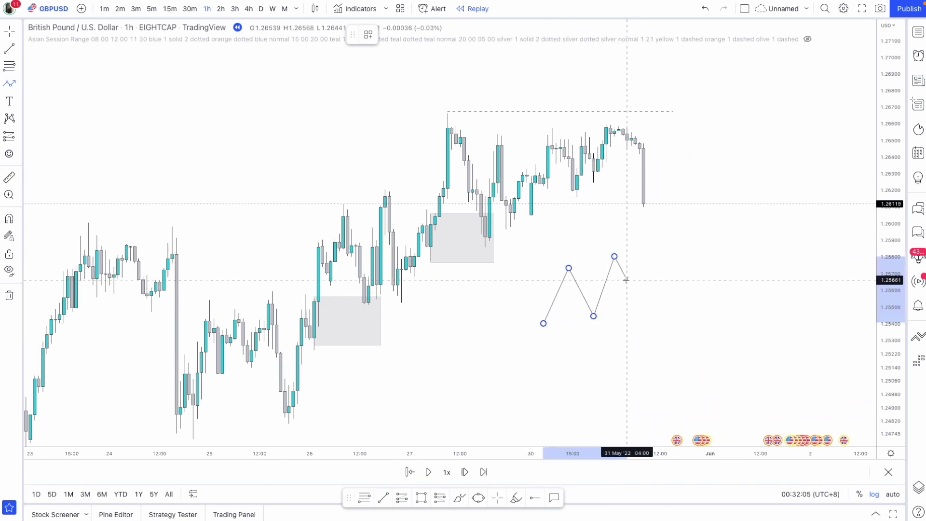
{"action": "left_click", "coordinate": [635, 296]}
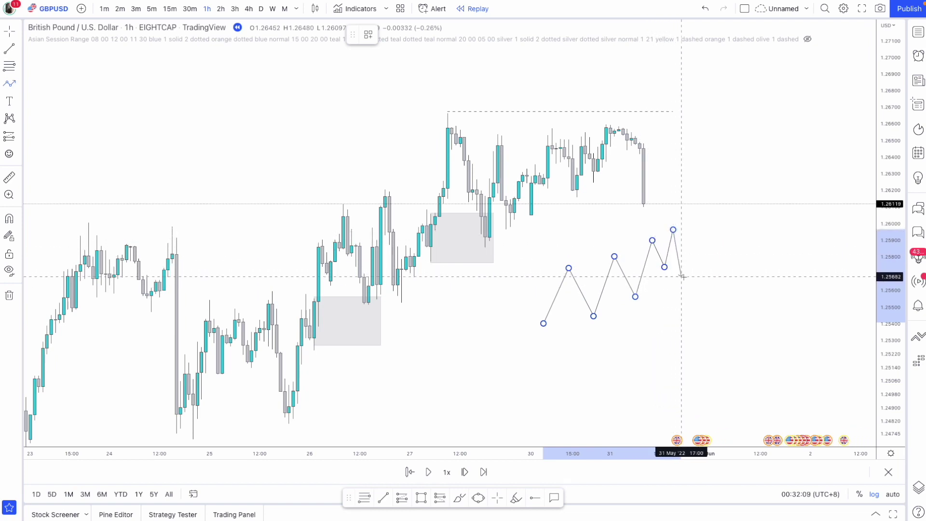
{"action": "left_click", "coordinate": [682, 276]}
{"action": "scroll", "coordinate": [697, 291], "scroll_direction": "right", "scroll_amount": 2}
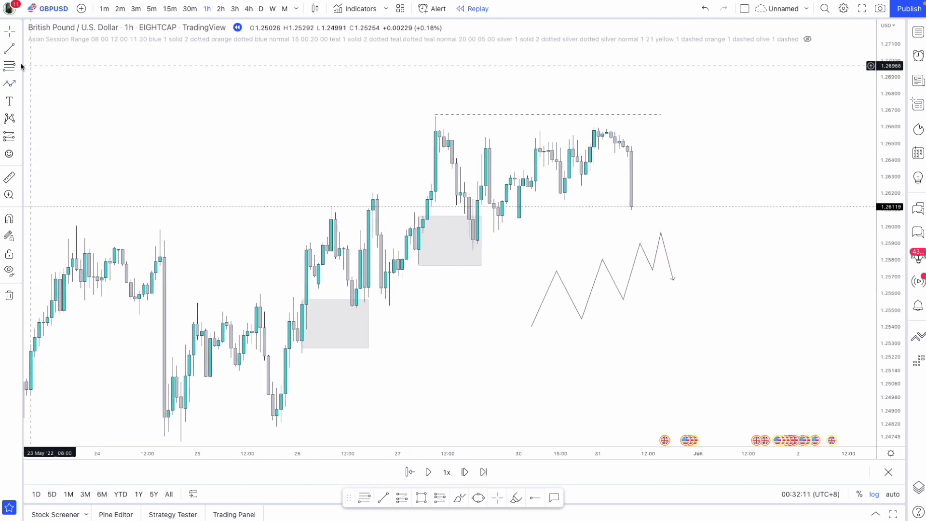
{"action": "left_click", "coordinate": [20, 83]}
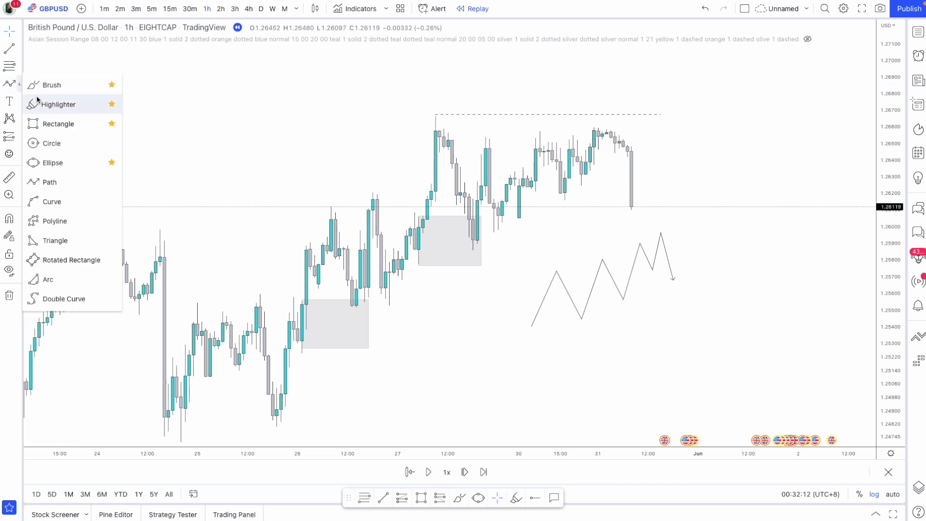
- Draw small zone boxes on the zigzag's last rally and beside its latest peak
{"action": "left_click", "coordinate": [58, 124]}
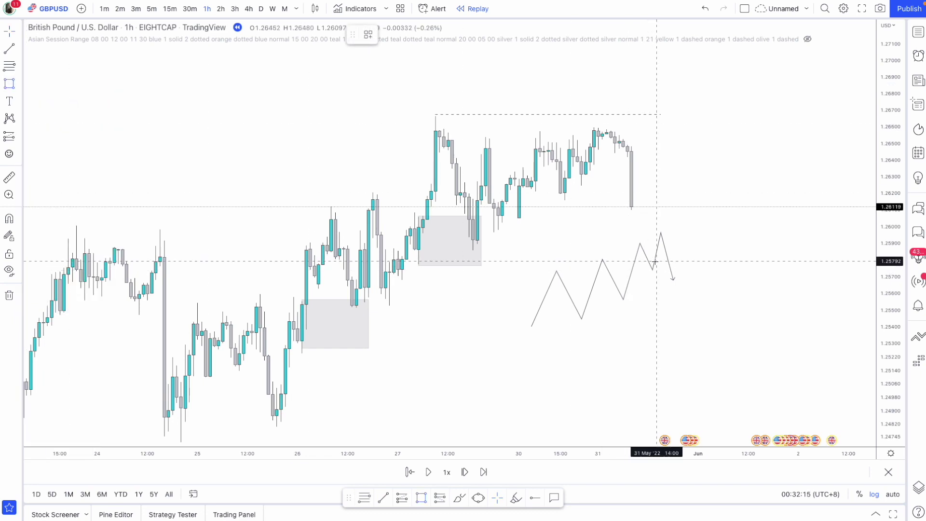
{"action": "left_click_drag", "start_coordinate": [652, 262], "coordinate": [666, 252]}
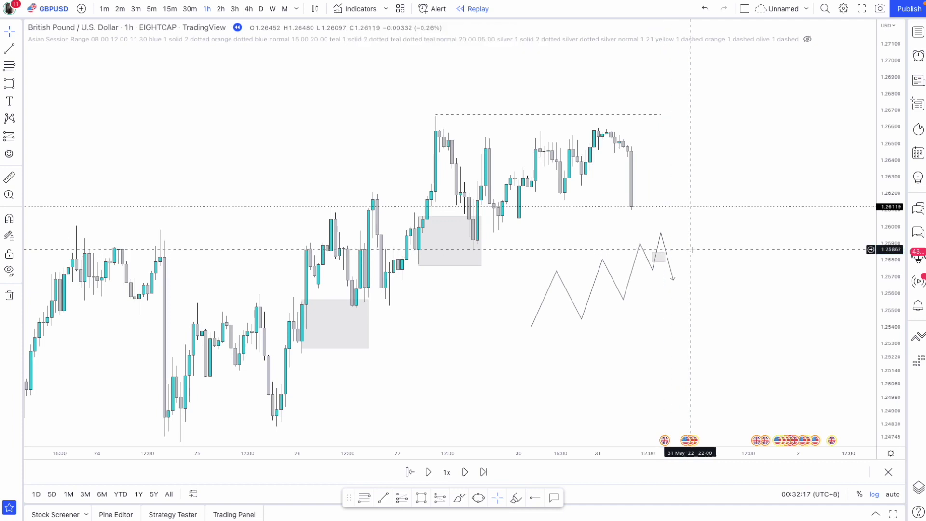
{"action": "left_click", "coordinate": [661, 244]}
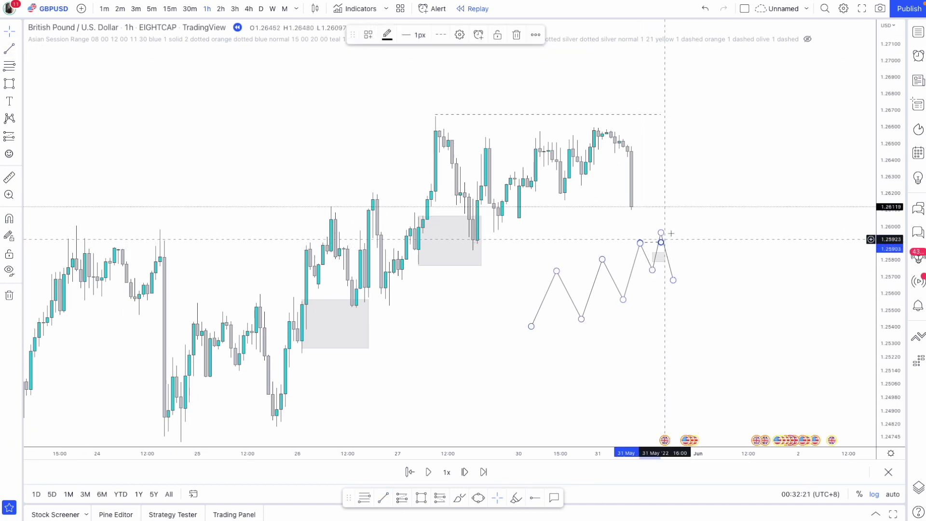
{"action": "left_click_drag", "start_coordinate": [743, 254], "coordinate": [737, 250]}
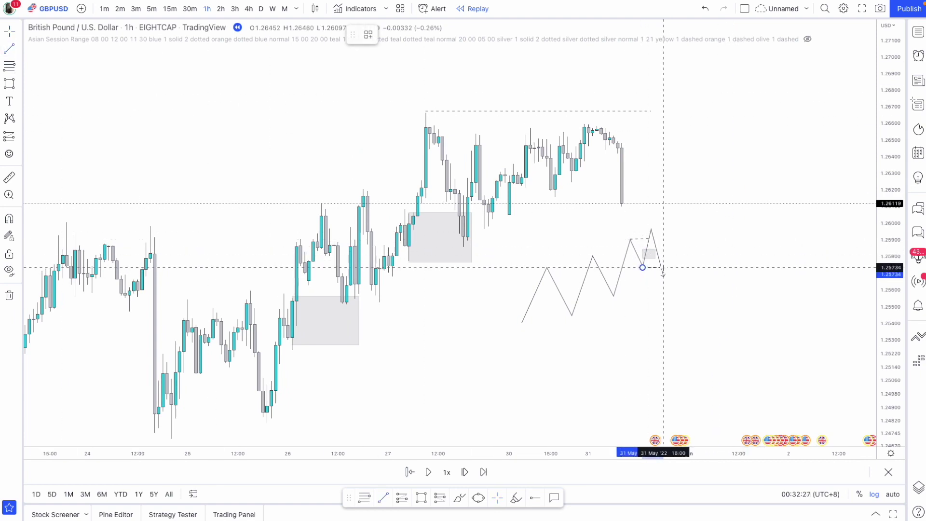
{"action": "left_click", "coordinate": [10, 83]}
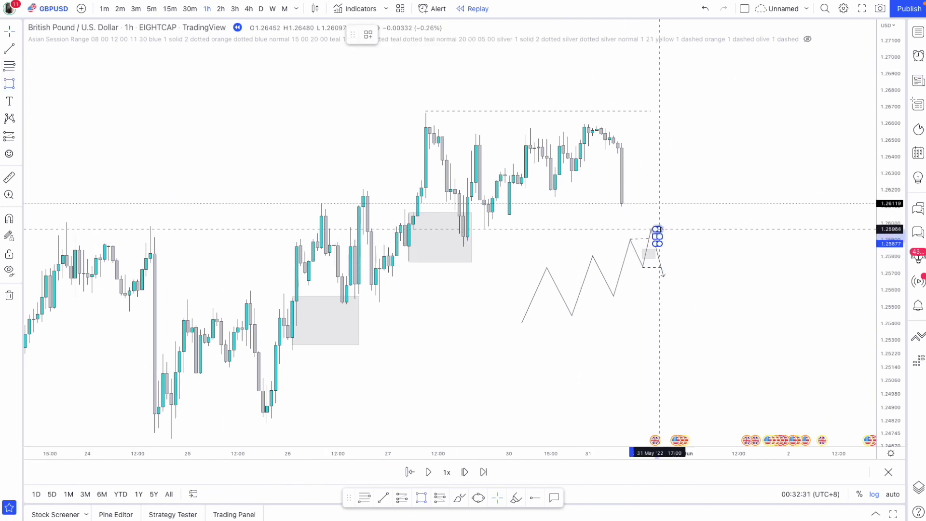
{"action": "left_click_drag", "start_coordinate": [655, 230], "coordinate": [701, 243]}
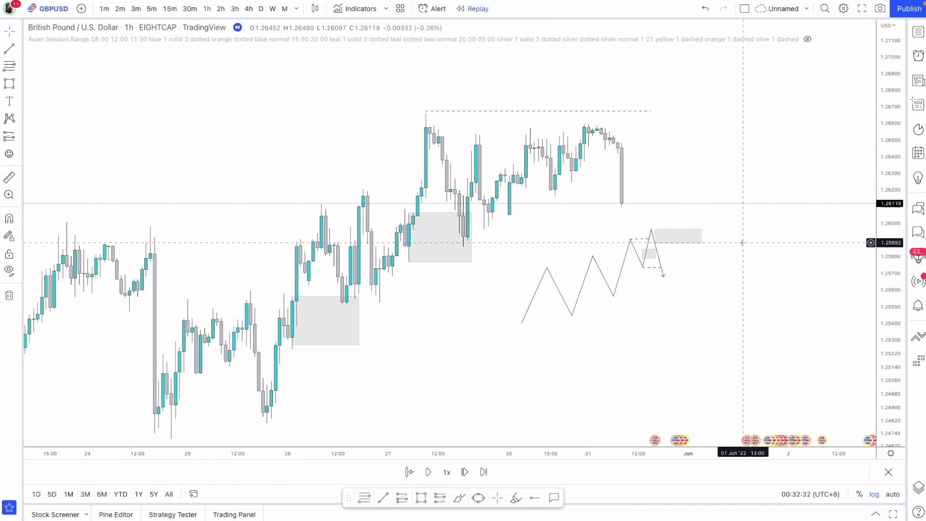
- Draw a path from below the zone box up to its top, then down to about 1.253
{"action": "left_click", "coordinate": [18, 87]}
{"action": "left_click", "coordinate": [63, 181]}
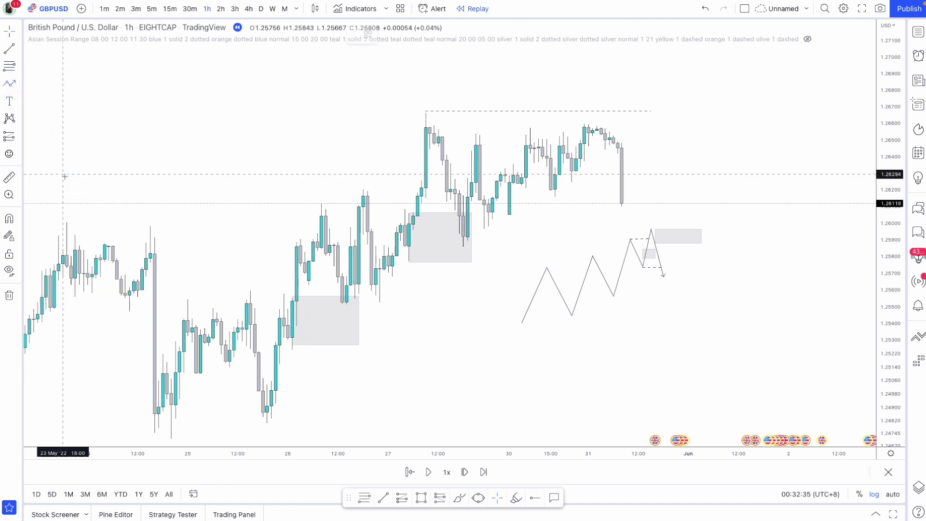
{"action": "left_click", "coordinate": [662, 276]}
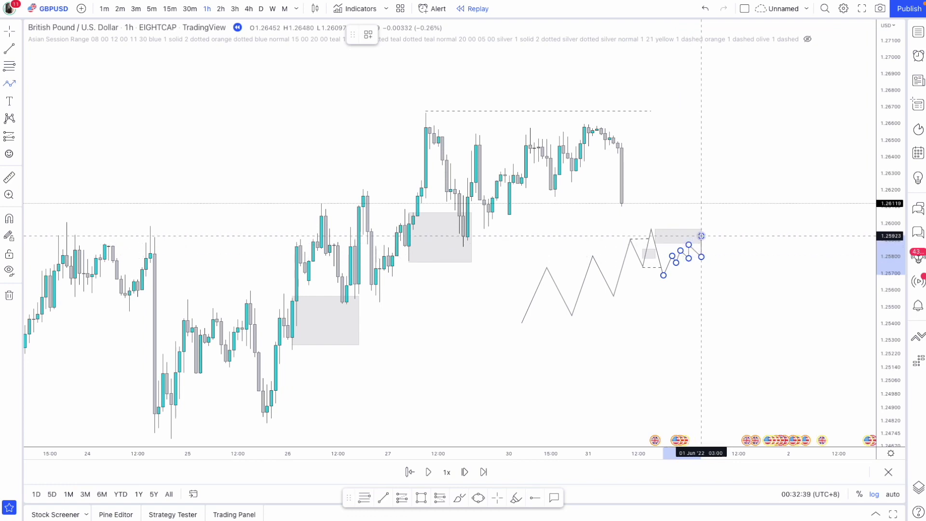
{"action": "left_click", "coordinate": [701, 236]}
{"action": "double_click", "coordinate": [747, 342]}
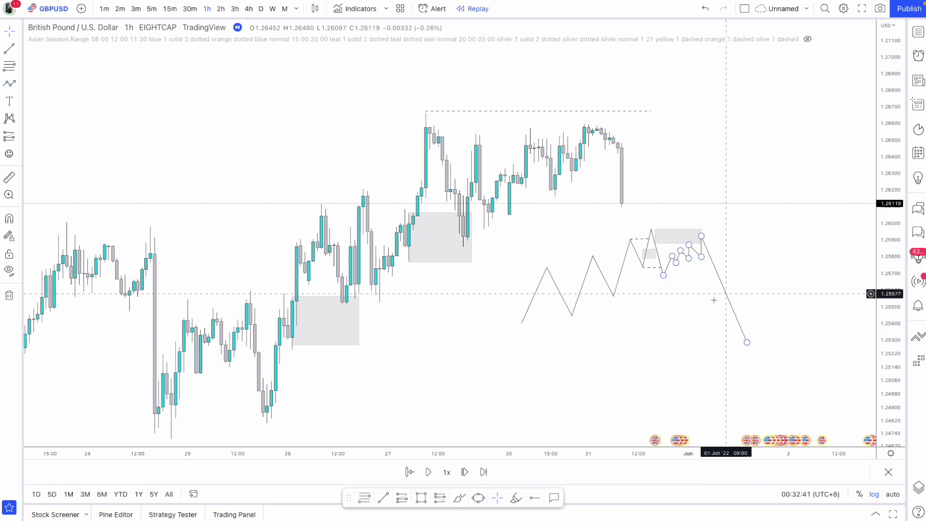
{"action": "left_click_drag", "start_coordinate": [696, 335], "coordinate": [701, 337]}
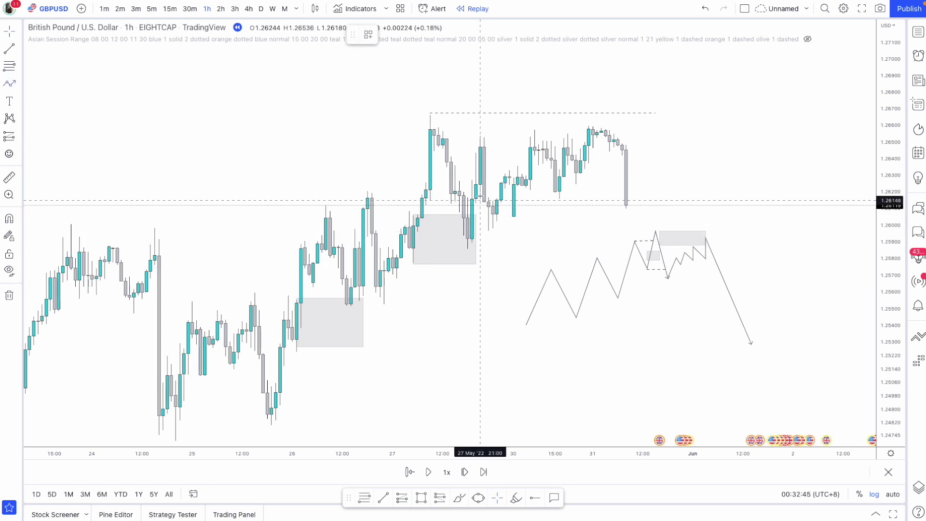
- Draw an arrowed path from the first zone down to 1.254 and shift its top end
{"action": "left_click", "coordinate": [534, 219]}
{"action": "double_click", "coordinate": [526, 324]}
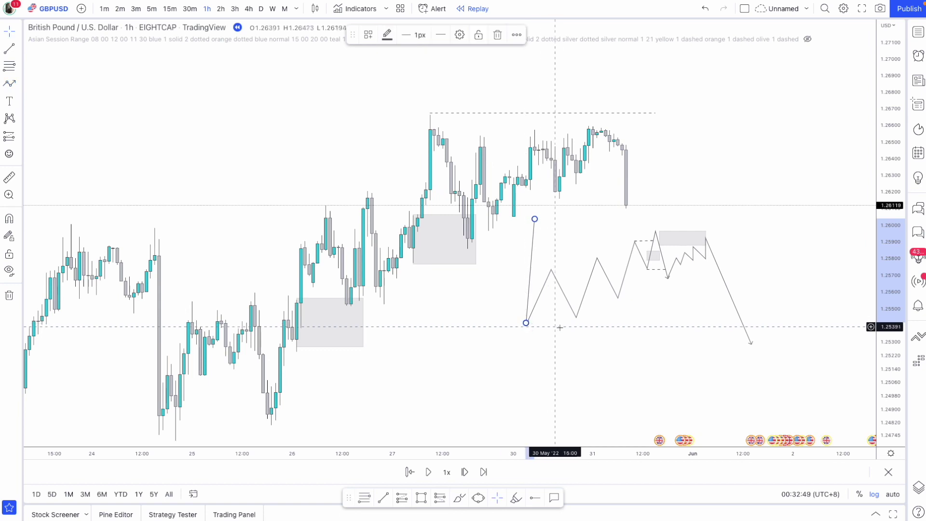
{"action": "left_click", "coordinate": [566, 328]}
{"action": "left_click", "coordinate": [534, 220]}
{"action": "mouse_move", "coordinate": [534, 219]}
{"action": "left_mouse_down"}
{"action": "mouse_move", "coordinate": [505, 214]}
{"action": "mouse_move", "coordinate": [561, 235]}
{"action": "left_mouse_up"}
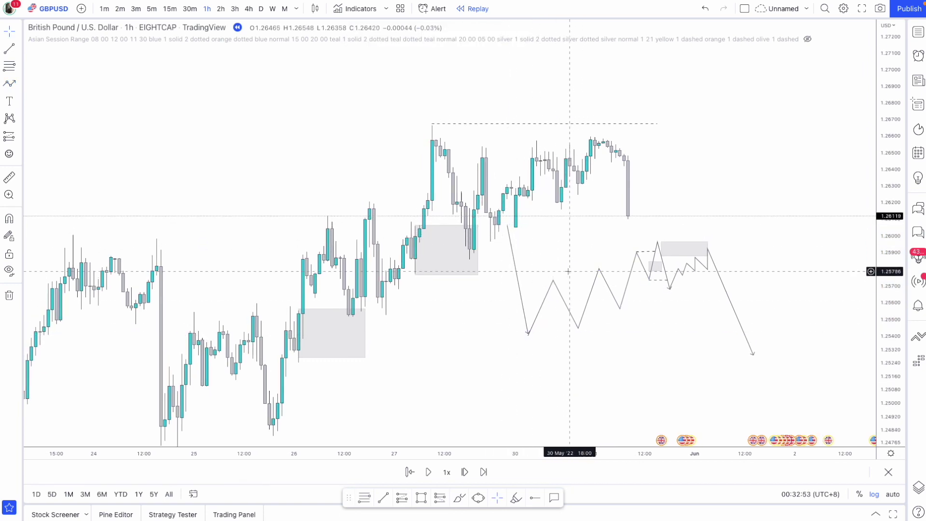
- Draw a box spanning both zones, then marquee-select all projection drawings and delete them
{"action": "left_click", "coordinate": [21, 84]}
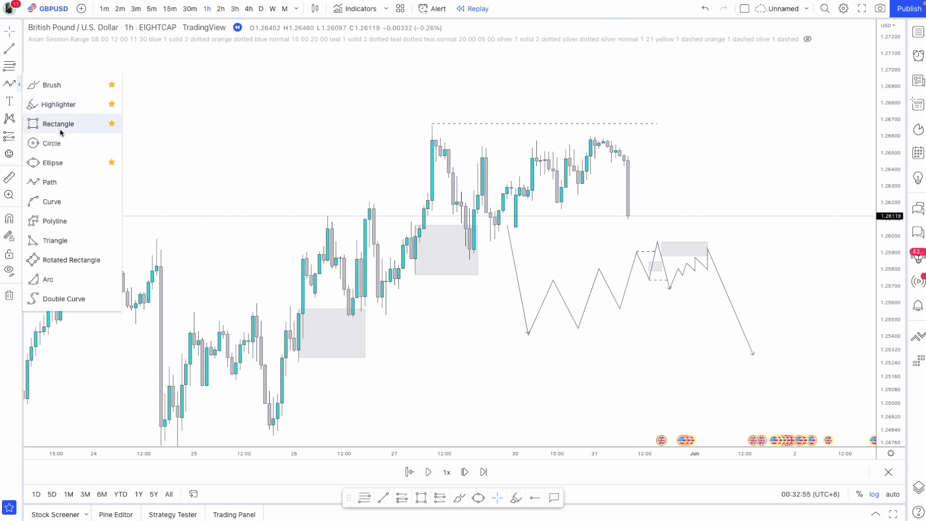
{"action": "left_click", "coordinate": [56, 124]}
{"action": "left_click", "coordinate": [510, 253]}
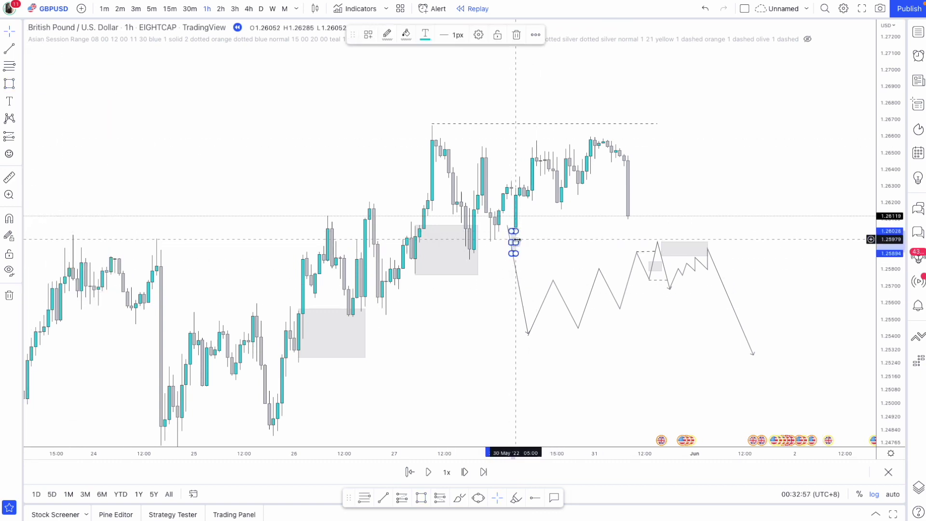
{"action": "left_click", "coordinate": [657, 231]}
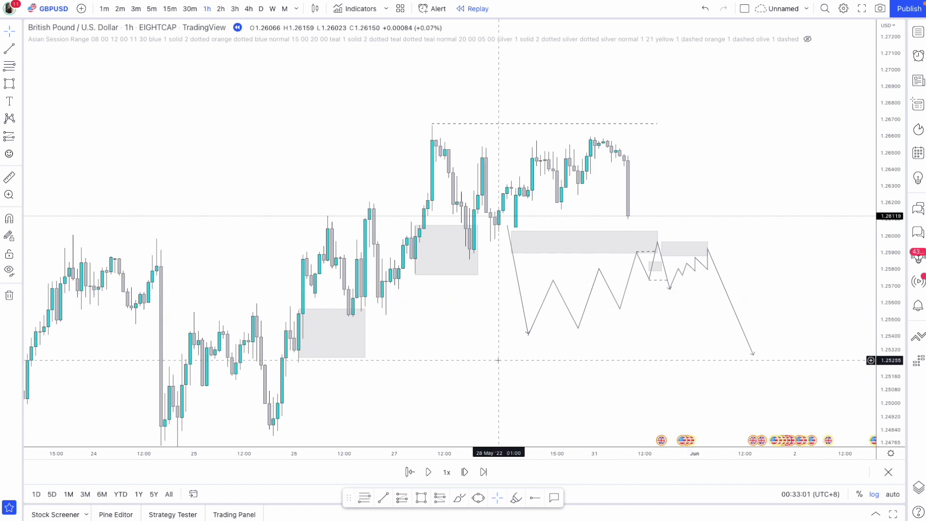
{"action": "mouse_move", "coordinate": [498, 359]}
{"action": "left_mouse_down"}
{"action": "mouse_move", "coordinate": [739, 263]}
{"action": "mouse_move", "coordinate": [792, 218]}
{"action": "left_mouse_up"}
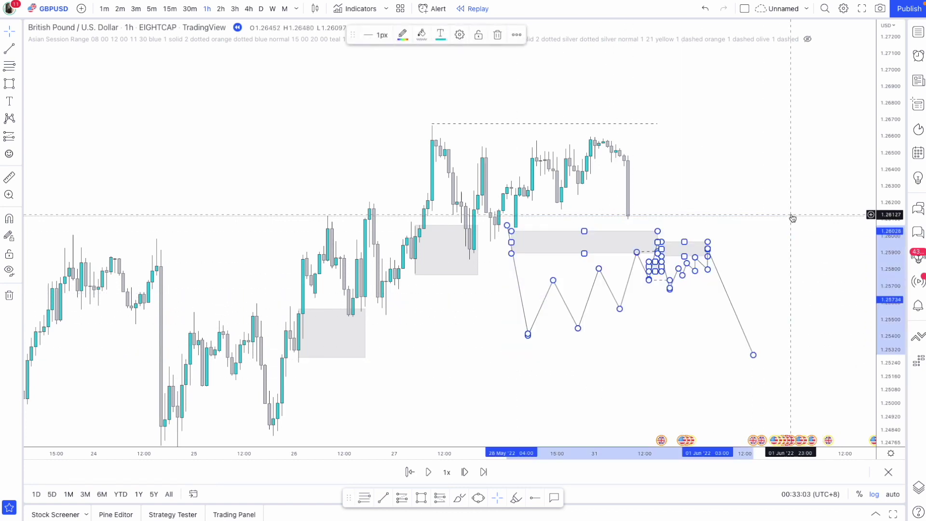
{"action": "key", "text": "Delete"}
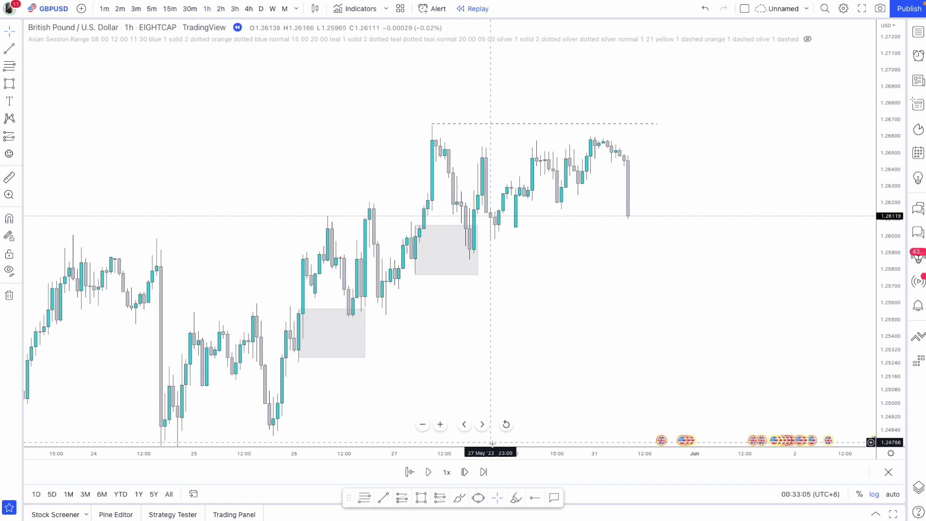
- Zoom out and box the late-April supply zone at 1.2660–1.2700, extended to 27 May
{"action": "scroll", "coordinate": [735, 449], "scroll_direction": "down", "scroll_amount": 5}
{"action": "scroll", "coordinate": [734, 449], "scroll_direction": "down", "scroll_amount": 5}
{"action": "left_click_drag", "start_coordinate": [897, 150], "coordinate": [898, 372]}
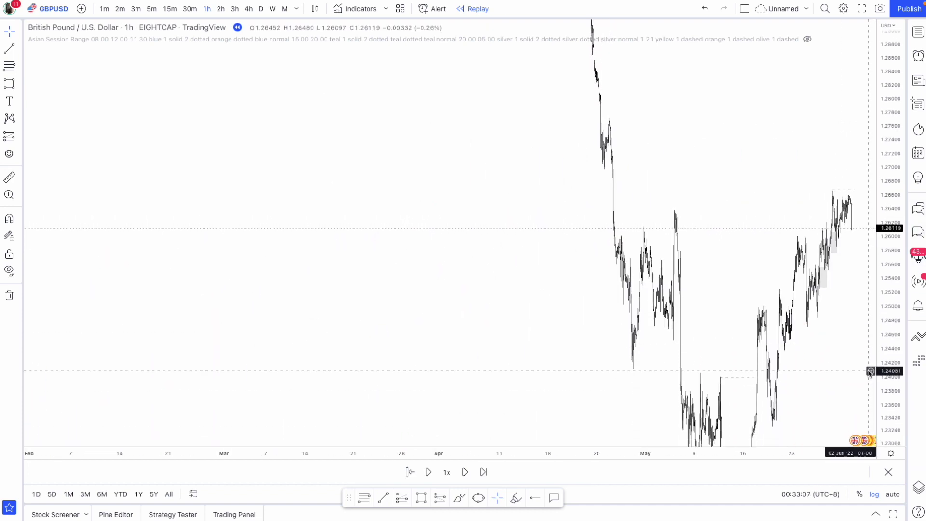
{"action": "left_click_drag", "start_coordinate": [791, 452], "coordinate": [653, 452]}
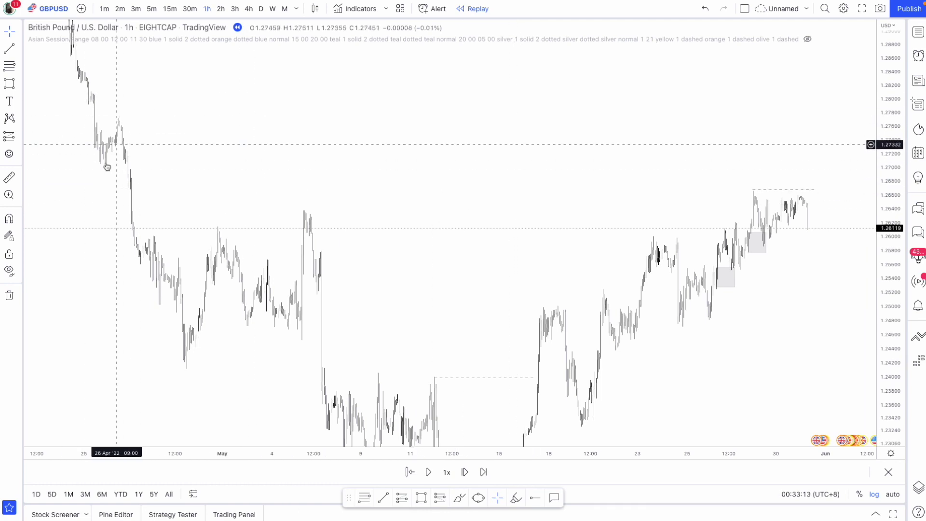
{"action": "left_click_drag", "start_coordinate": [226, 201], "coordinate": [282, 186]}
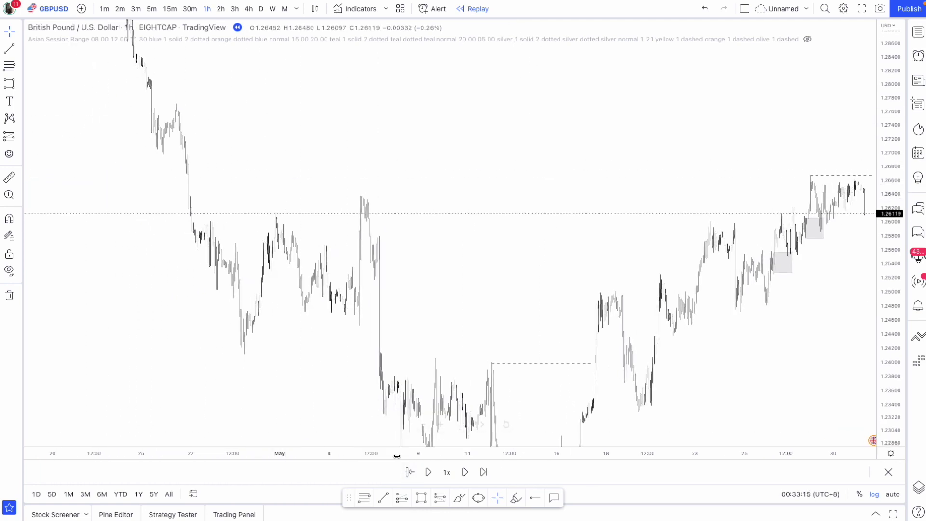
{"action": "left_click_drag", "start_coordinate": [396, 456], "coordinate": [338, 456]}
{"action": "left_click", "coordinate": [10, 84]}
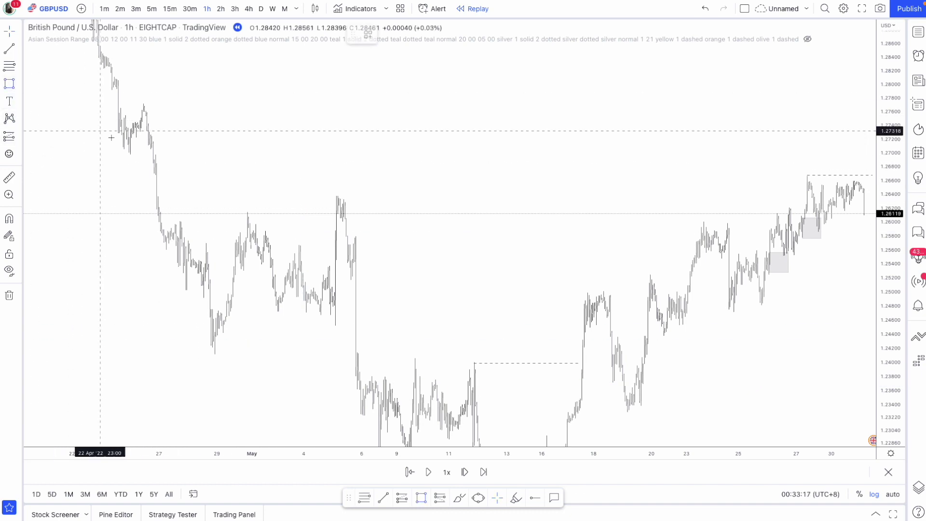
{"action": "mouse_move", "coordinate": [157, 178]}
{"action": "left_mouse_down"}
{"action": "mouse_move", "coordinate": [198, 153]}
{"action": "mouse_move", "coordinate": [830, 153]}
{"action": "left_mouse_up"}
{"action": "left_click", "coordinate": [826, 260]}
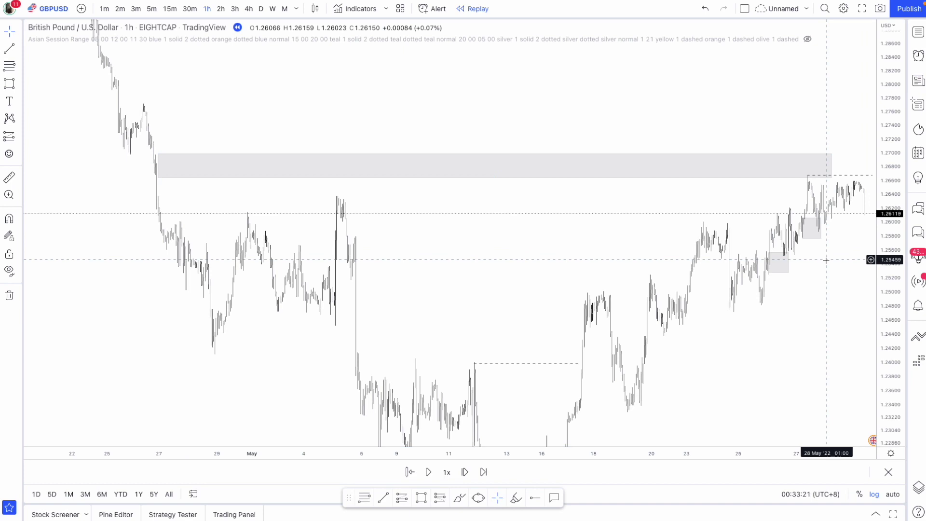
- Show 16 May to 3 June and draw a horizontal level at the 27 May low, 1.2578
{"action": "scroll", "coordinate": [731, 403], "scroll_direction": "up", "scroll_amount": 3}
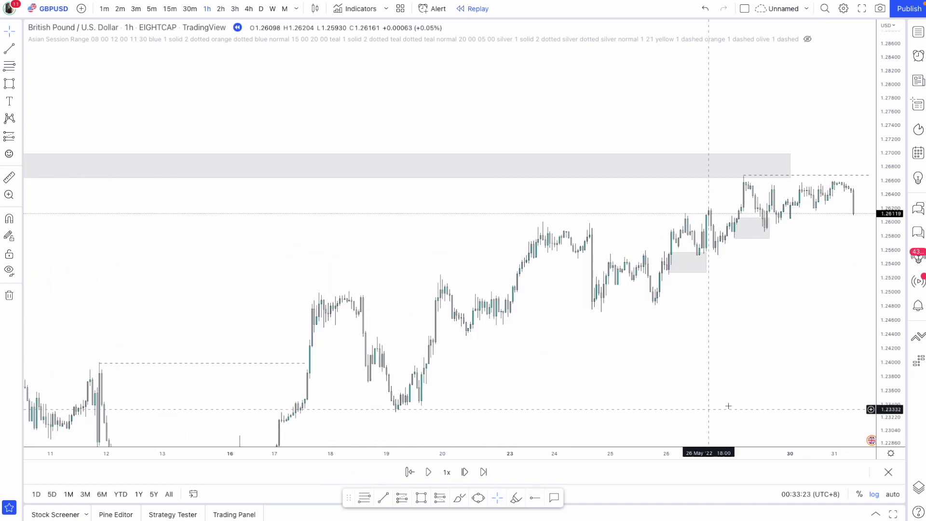
{"action": "left_click_drag", "start_coordinate": [728, 406], "coordinate": [641, 386]}
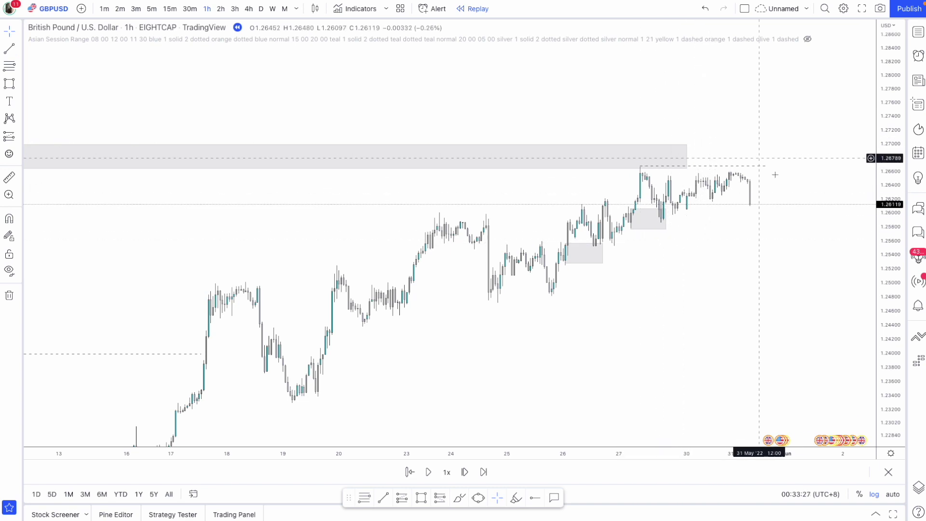
{"action": "left_click_drag", "start_coordinate": [768, 264], "coordinate": [708, 268]}
{"action": "left_click", "coordinate": [10, 50]}
{"action": "left_click", "coordinate": [571, 233]}
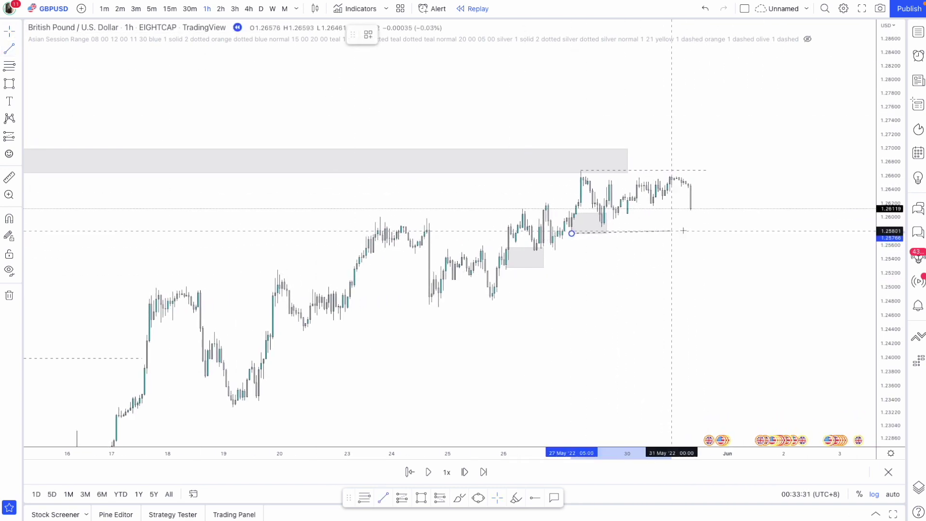
{"action": "left_click", "coordinate": [733, 233]}
{"action": "left_click", "coordinate": [791, 264]}
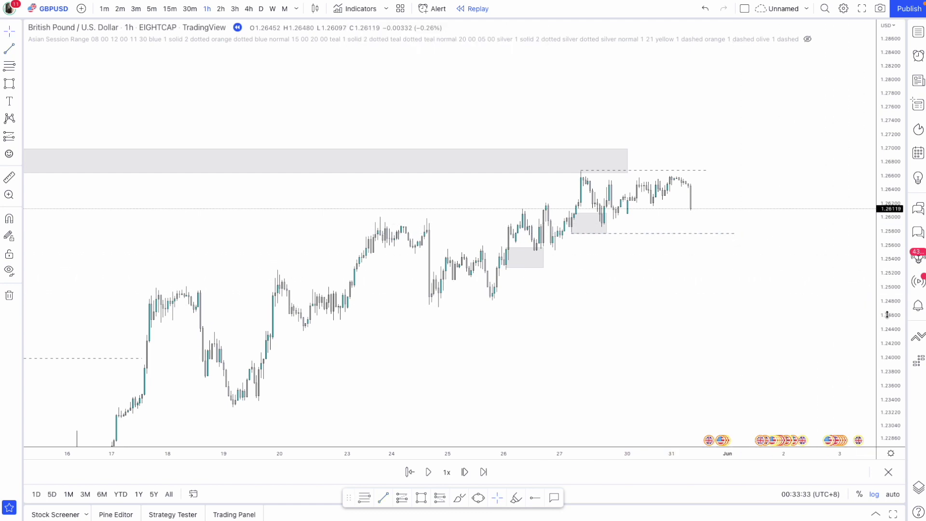
- Recentre the chart and step the replay six bars until price closes near 1.2562, below 1.2578
{"action": "left_click_drag", "start_coordinate": [887, 314], "coordinate": [886, 295]}
{"action": "scroll", "coordinate": [803, 381], "scroll_direction": "up", "scroll_amount": 3}
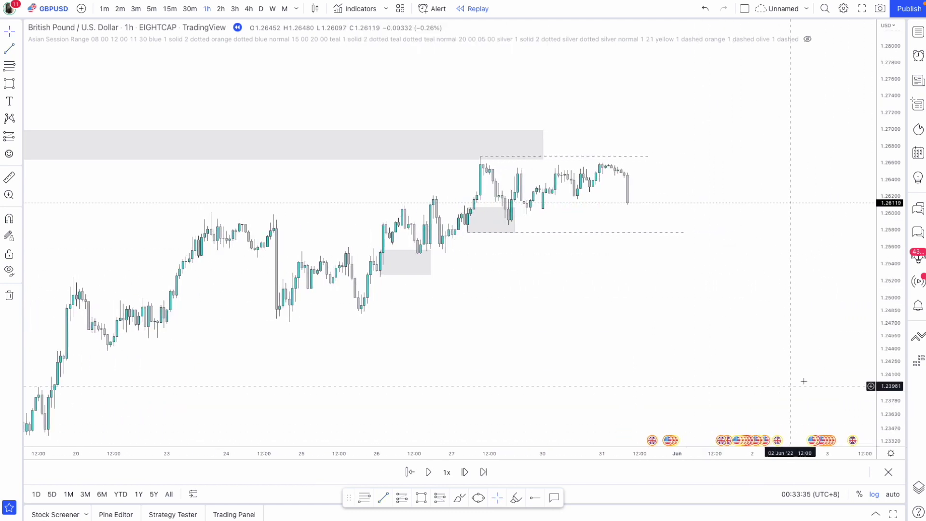
{"action": "left_click_drag", "start_coordinate": [803, 381], "coordinate": [797, 324]}
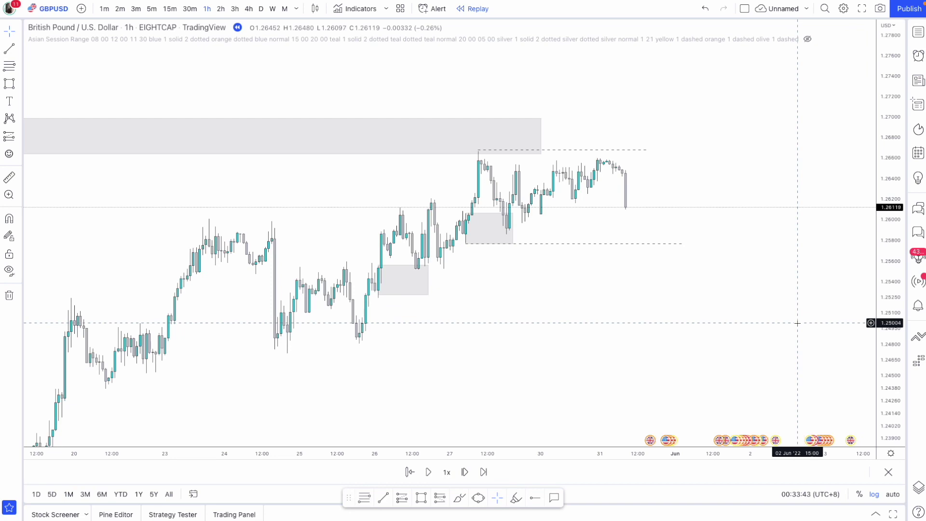
{"action": "left_click", "coordinate": [467, 475]}
{"action": "left_click", "coordinate": [467, 475]}
{"action": "left_click", "coordinate": [467, 475]}
{"action": "left_click", "coordinate": [467, 475]}
{"action": "left_click", "coordinate": [467, 474]}
{"action": "left_click", "coordinate": [467, 475]}
{"action": "left_click", "coordinate": [467, 475]}
{"action": "left_click", "coordinate": [467, 475]}
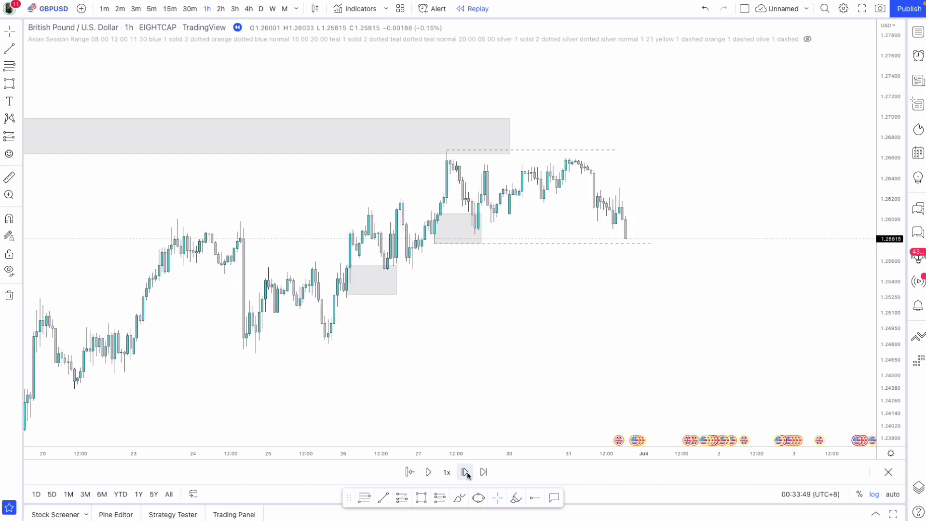
{"action": "left_click", "coordinate": [466, 472]}
{"action": "left_click", "coordinate": [466, 472]}
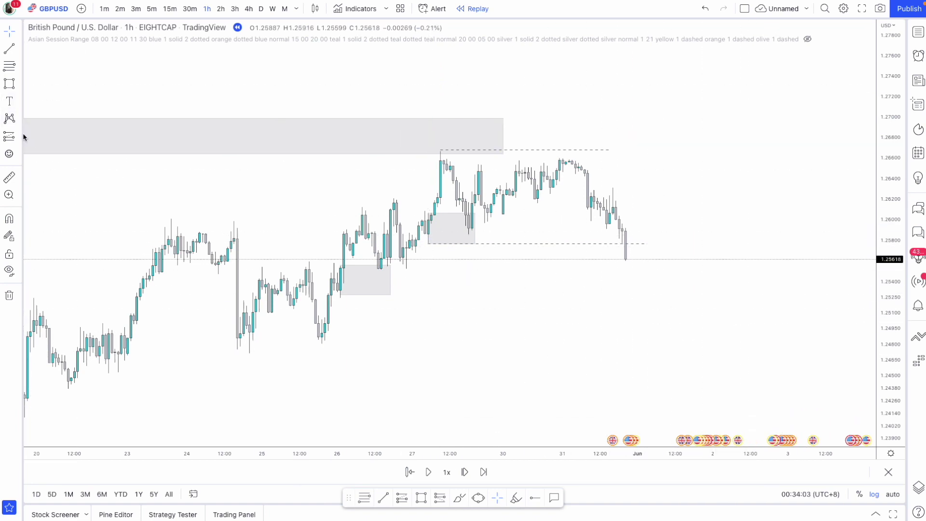
- Draw a grey rectangle from about 1.2604 to 1.2631 over the latest pullback and extend it rightward
{"action": "left_click", "coordinate": [9, 83]}
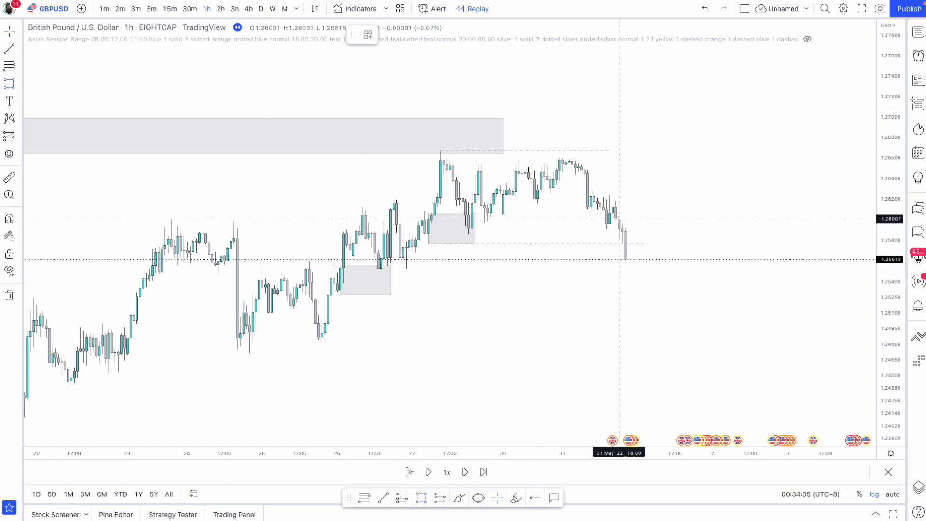
{"action": "left_click_drag", "start_coordinate": [615, 214], "coordinate": [641, 190]}
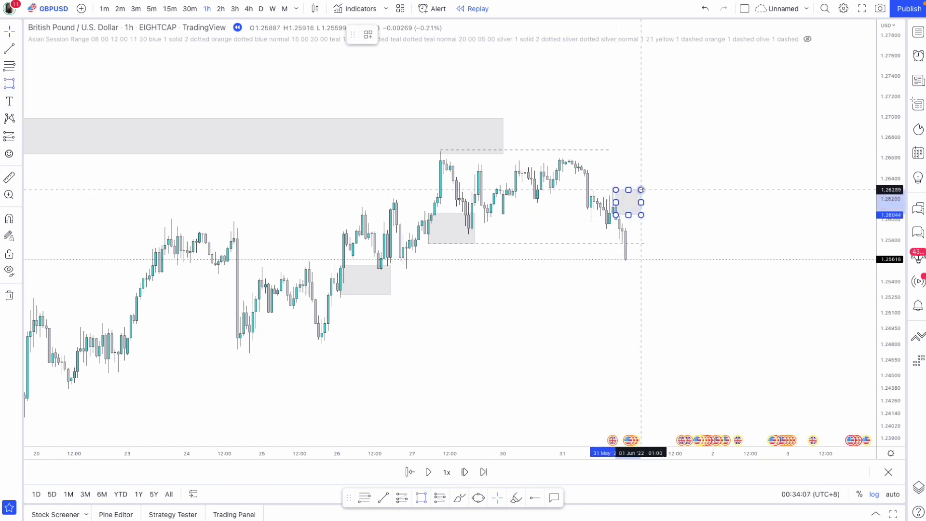
{"action": "left_click", "coordinate": [641, 187]}
{"action": "left_click", "coordinate": [683, 199]}
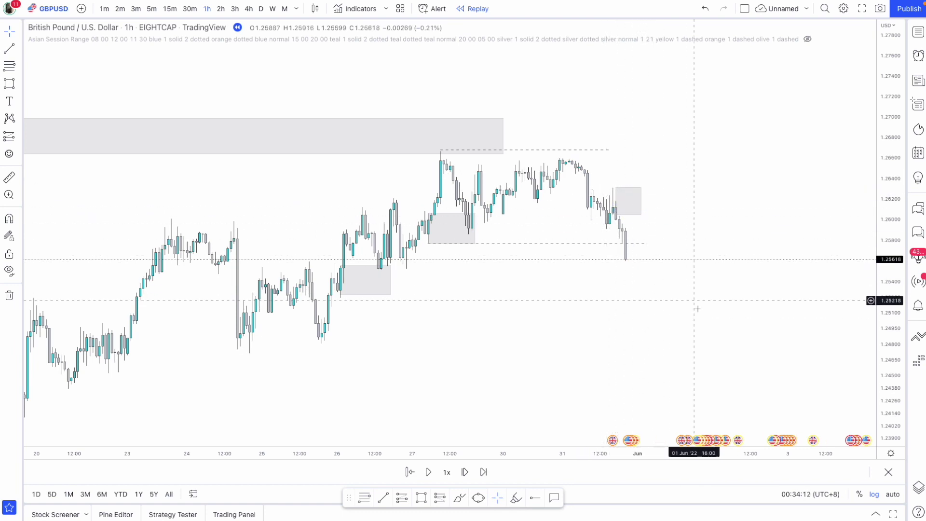
{"action": "left_click", "coordinate": [641, 201]}
{"action": "left_click_drag", "start_coordinate": [641, 201], "coordinate": [712, 200]}
- Rescale the price and time axes around the new zone and pick the Short Position tool
{"action": "left_click_drag", "start_coordinate": [883, 285], "coordinate": [883, 246]}
{"action": "left_click_drag", "start_coordinate": [720, 460], "coordinate": [642, 460]}
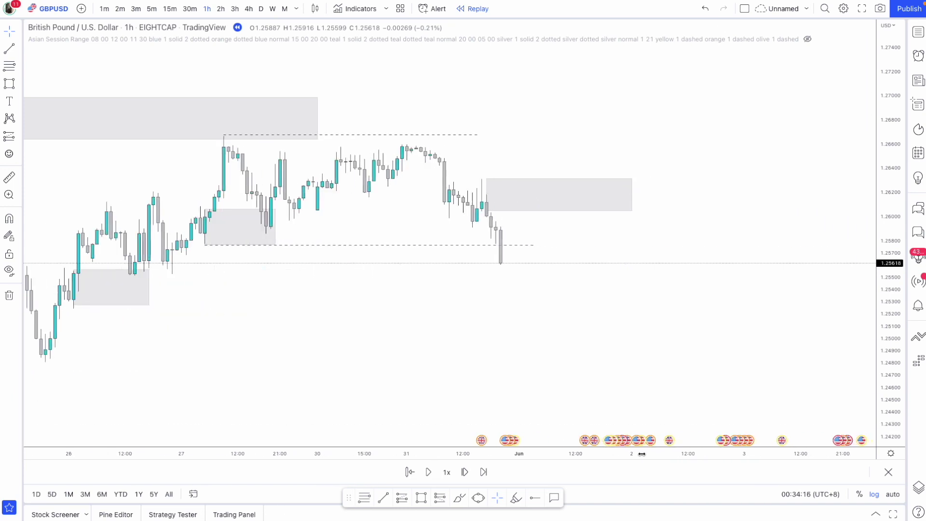
{"action": "left_click", "coordinate": [484, 211]}
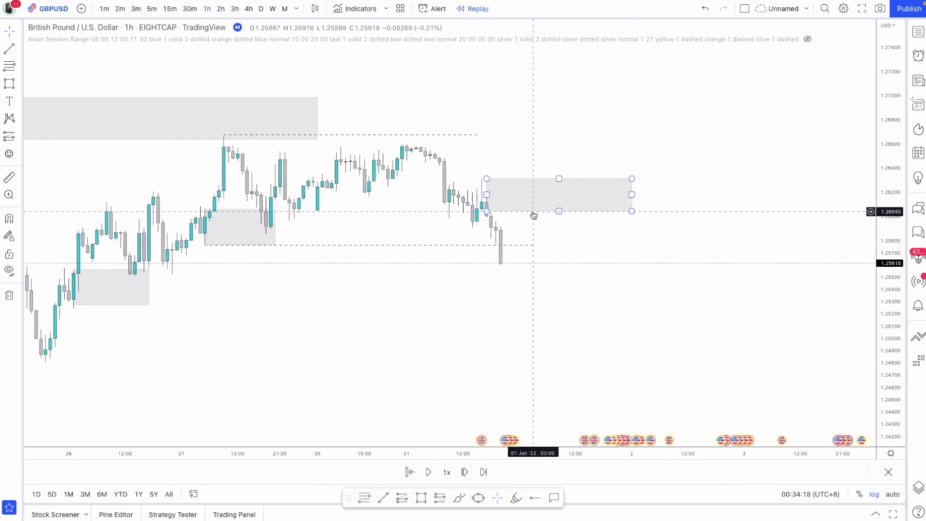
{"action": "left_click_drag", "start_coordinate": [637, 354], "coordinate": [650, 349]}
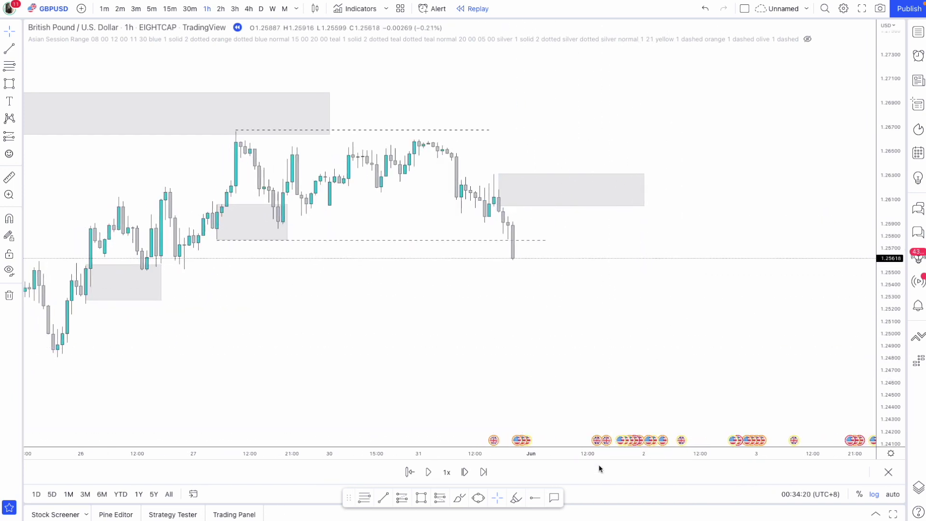
{"action": "left_click_drag", "start_coordinate": [603, 453], "coordinate": [653, 459]}
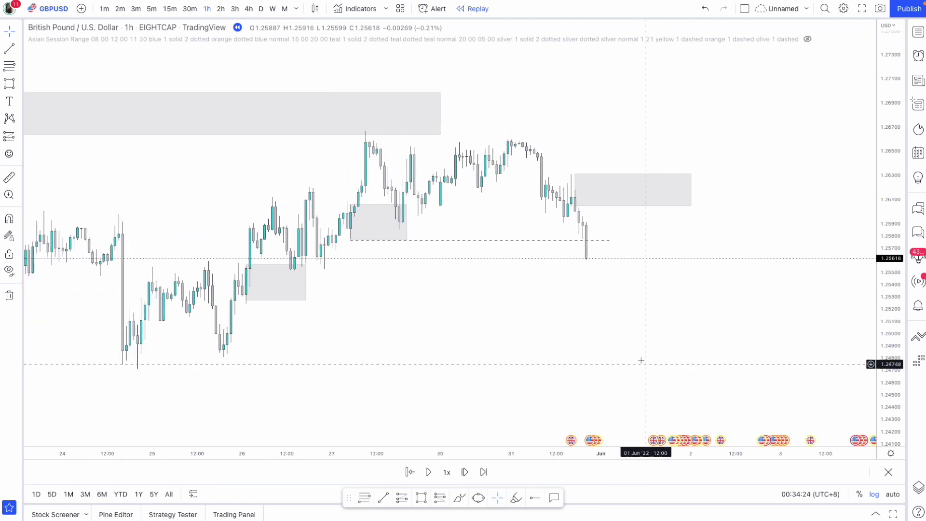
{"action": "left_click", "coordinate": [573, 203]}
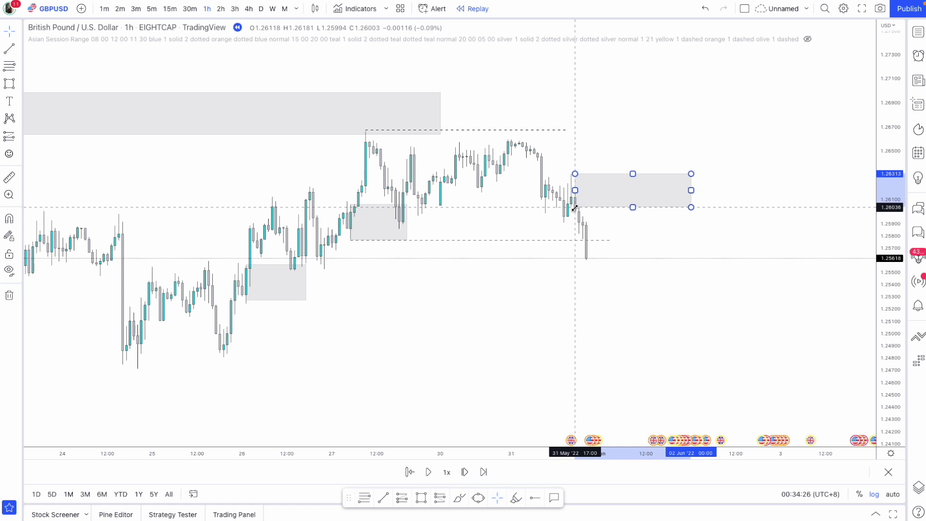
{"action": "left_click", "coordinate": [649, 244]}
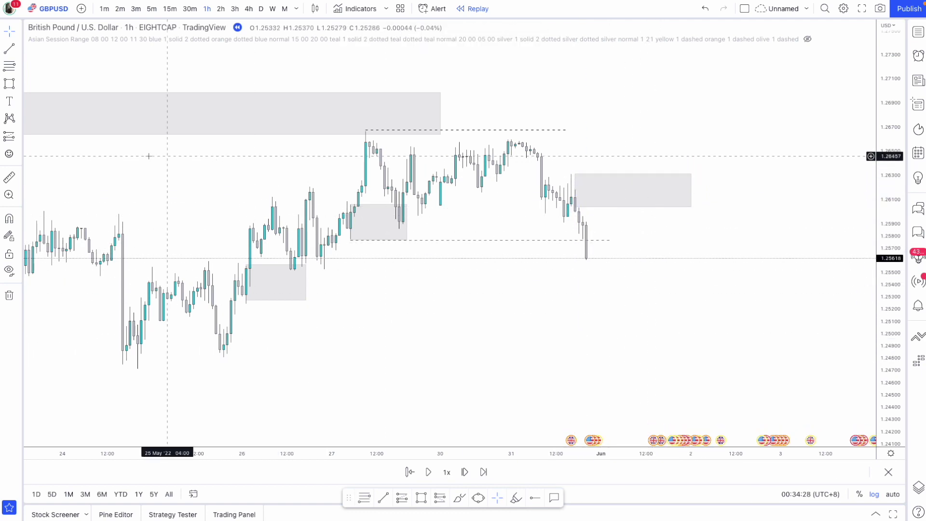
{"action": "left_click", "coordinate": [21, 139]}
{"action": "left_click", "coordinate": [65, 157]}
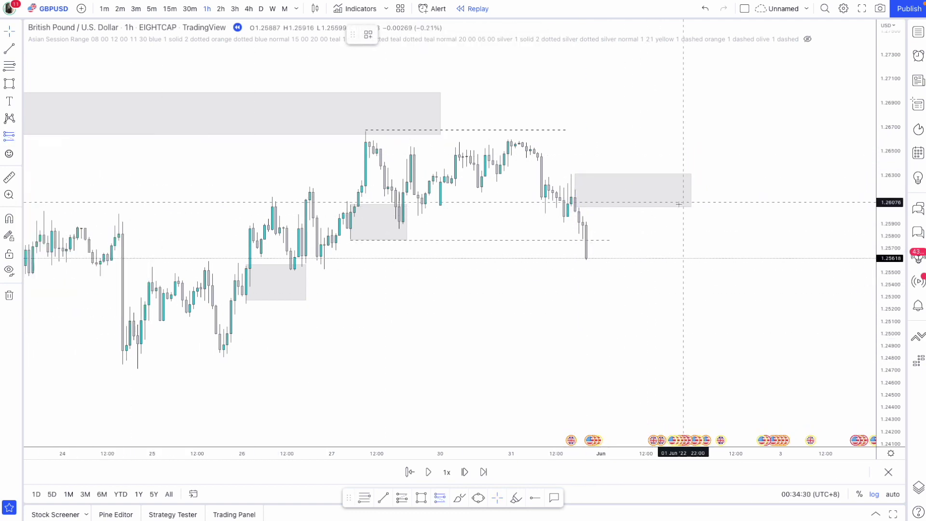
- Place a short entry at the zone bottom near 1.2604 with the stop at the zone top
{"action": "left_click", "coordinate": [639, 207]}
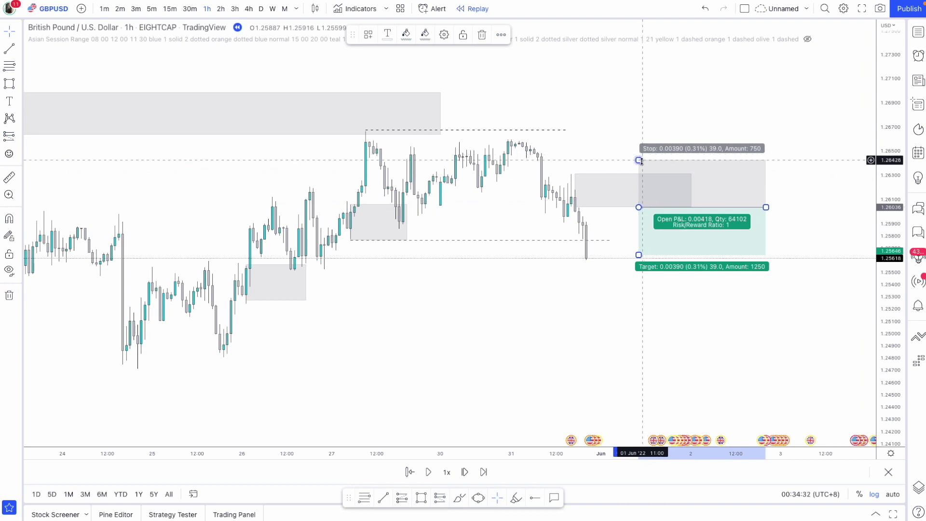
{"action": "left_click_drag", "start_coordinate": [640, 161], "coordinate": [639, 173]}
{"action": "left_click_drag", "start_coordinate": [638, 255], "coordinate": [627, 368]}
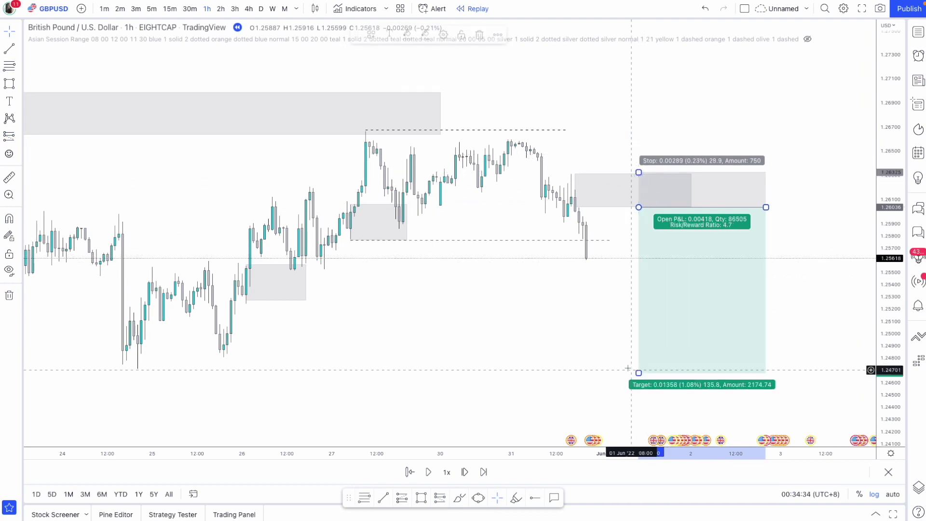
{"action": "left_click", "coordinate": [601, 387]}
- Zoom out, drag the short's target down to the May low near 1.2155, and widen the box
{"action": "left_click_drag", "start_coordinate": [604, 456], "coordinate": [739, 452]}
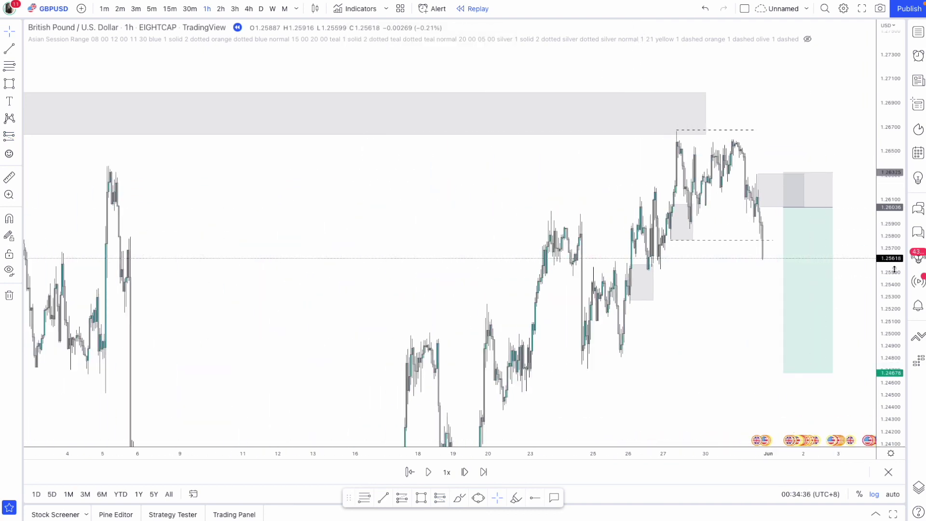
{"action": "left_click_drag", "start_coordinate": [894, 270], "coordinate": [699, 420]}
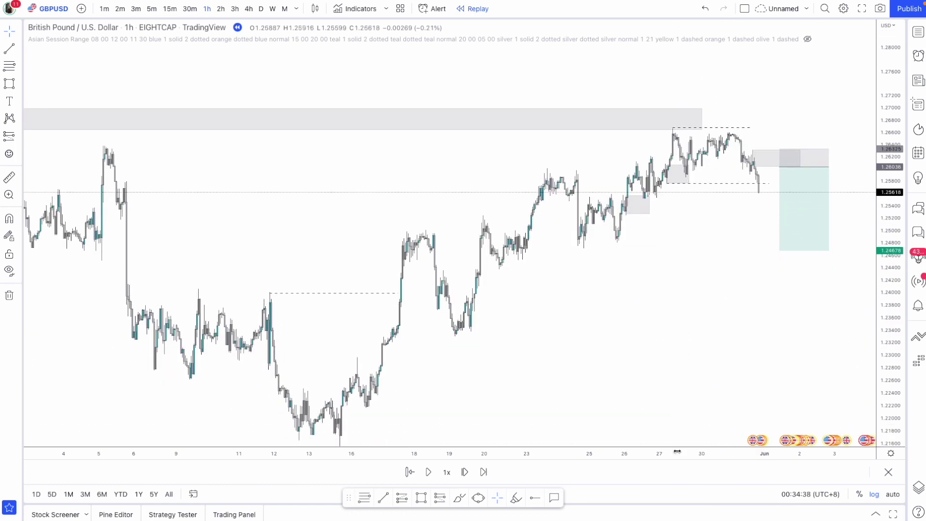
{"action": "left_click_drag", "start_coordinate": [677, 452], "coordinate": [734, 450]}
{"action": "left_click_drag", "start_coordinate": [735, 376], "coordinate": [675, 296]}
{"action": "left_click_drag", "start_coordinate": [746, 170], "coordinate": [735, 369]}
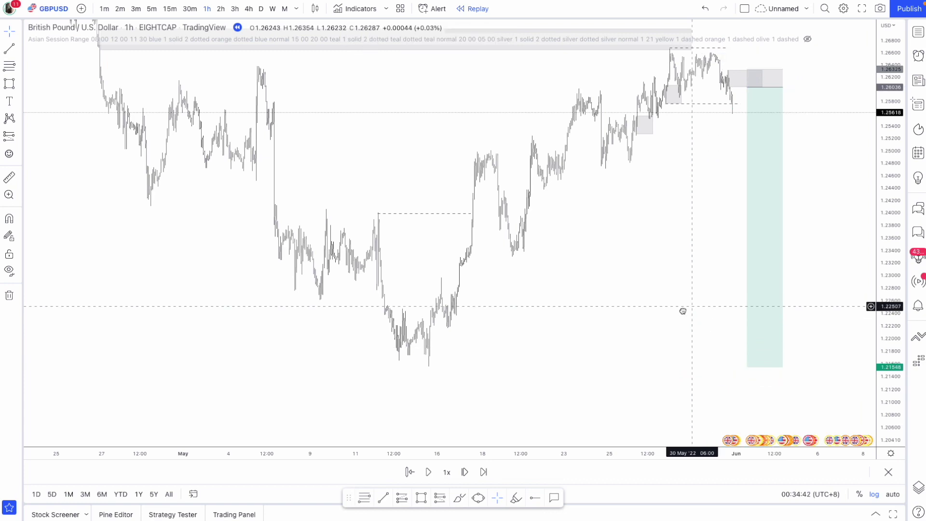
{"action": "left_click_drag", "start_coordinate": [785, 106], "coordinate": [737, 117]}
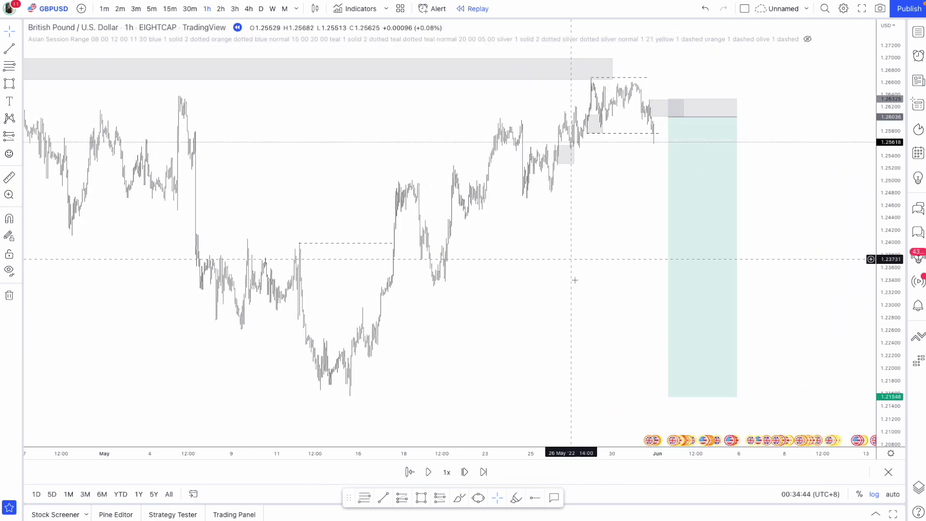
{"action": "left_click_drag", "start_coordinate": [610, 457], "coordinate": [554, 458]}
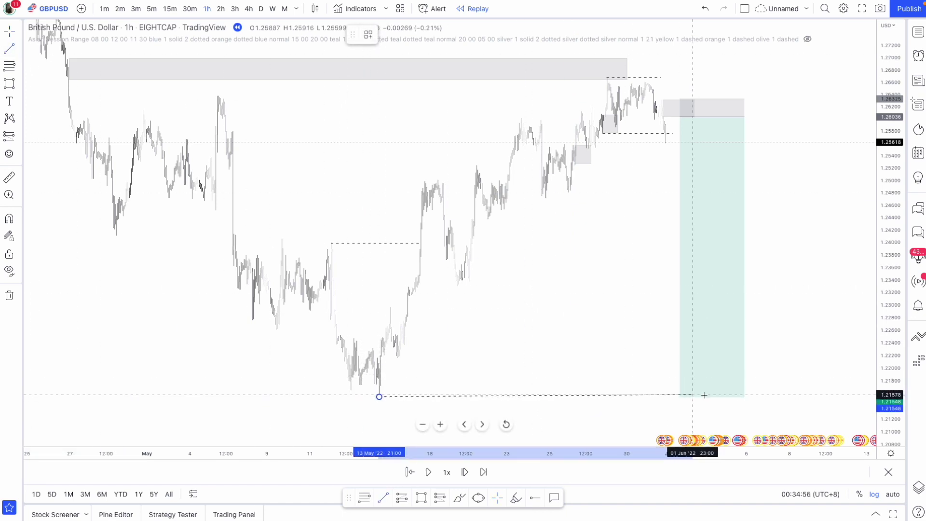
- End the dashed line at the 13 May low near 1.2155, then zoom out to April through June
{"action": "left_click", "coordinate": [769, 397]}
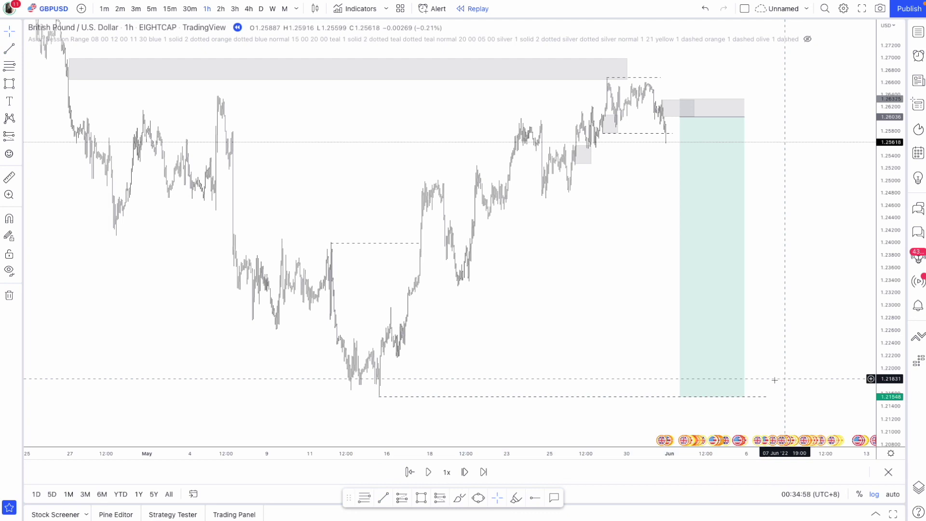
{"action": "left_click_drag", "start_coordinate": [893, 164], "coordinate": [892, 323]}
{"action": "left_click_drag", "start_coordinate": [556, 452], "coordinate": [666, 455]}
{"action": "left_click_drag", "start_coordinate": [671, 406], "coordinate": [678, 439]}
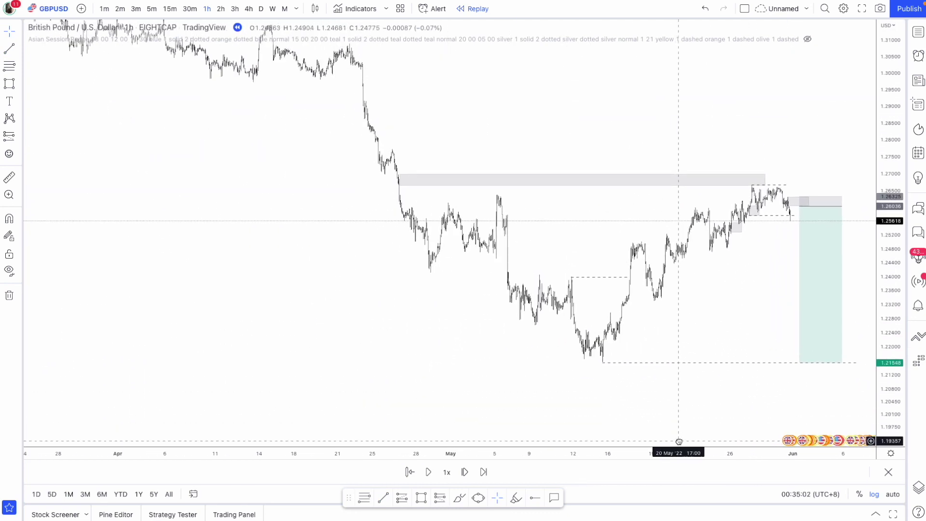
{"action": "left_click_drag", "start_coordinate": [317, 311], "coordinate": [320, 337]}
{"action": "left_click_drag", "start_coordinate": [588, 456], "coordinate": [647, 457]}
{"action": "left_click_drag", "start_coordinate": [664, 427], "coordinate": [540, 405]}
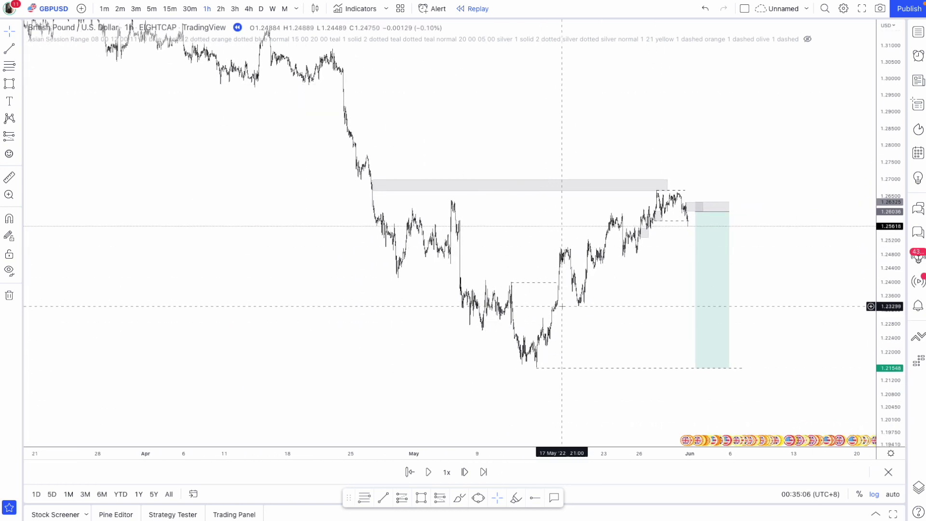
{"action": "mouse_move", "coordinate": [662, 186]}
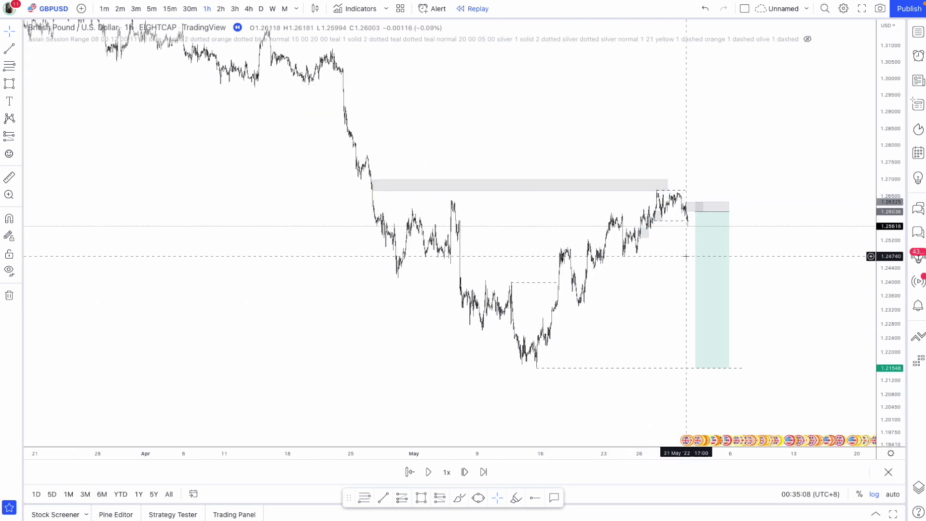
{"action": "left_click", "coordinate": [17, 90]}
{"action": "left_click", "coordinate": [48, 85]}
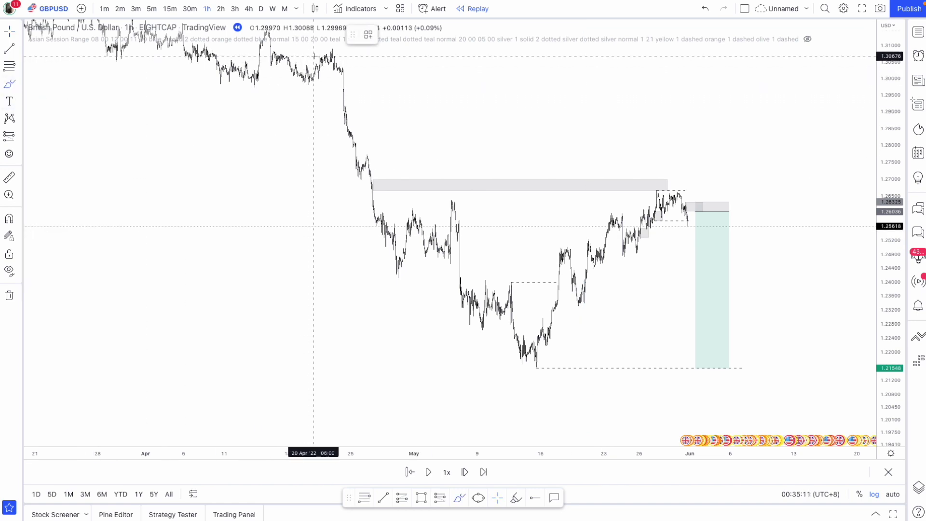
{"action": "mouse_move", "coordinate": [317, 53]}
{"action": "left_mouse_down"}
{"action": "mouse_move", "coordinate": [366, 145]}
{"action": "mouse_move", "coordinate": [535, 361]}
{"action": "mouse_move", "coordinate": [603, 235]}
{"action": "left_mouse_up"}
{"action": "left_click_drag", "start_coordinate": [635, 185], "coordinate": [718, 401]}
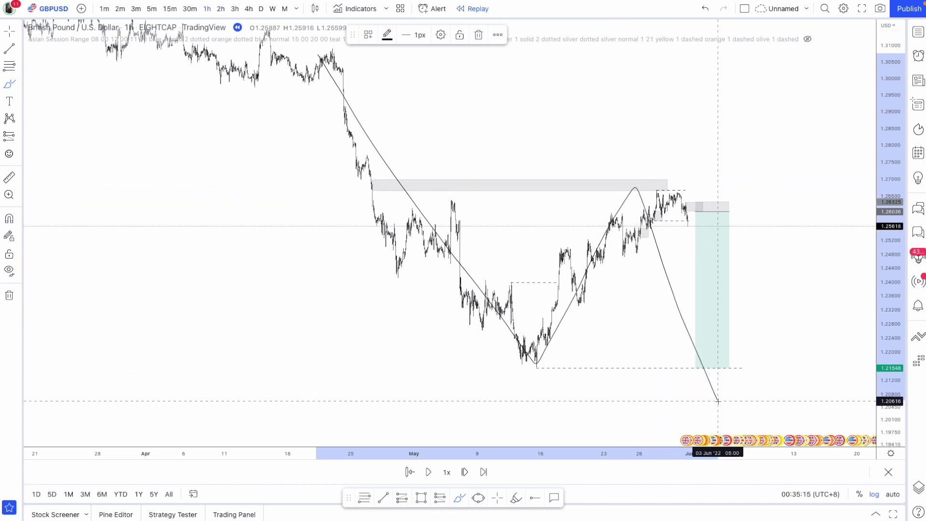
{"action": "left_click", "coordinate": [704, 9]}
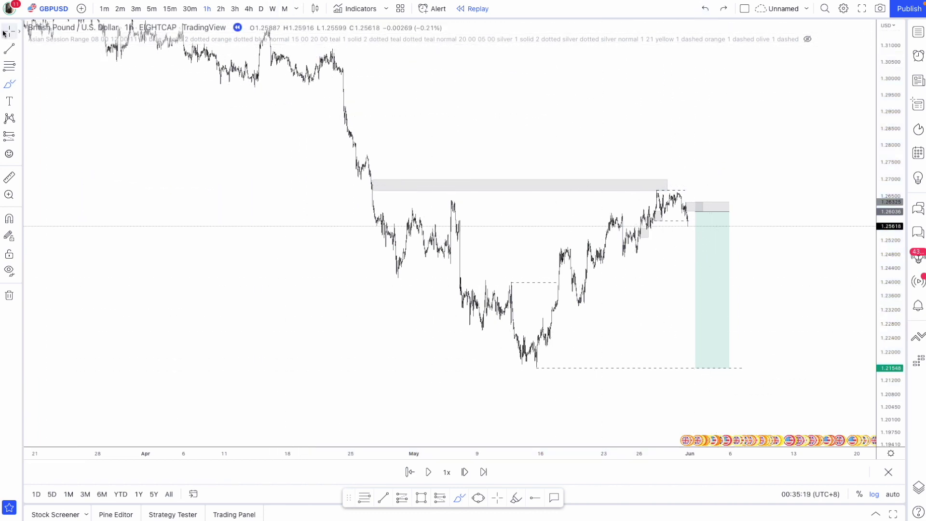
{"action": "mouse_move", "coordinate": [93, 313]}
{"action": "left_mouse_down"}
{"action": "mouse_move", "coordinate": [103, 275]}
{"action": "mouse_move", "coordinate": [147, 288]}
{"action": "mouse_move", "coordinate": [169, 190]}
{"action": "left_mouse_up"}
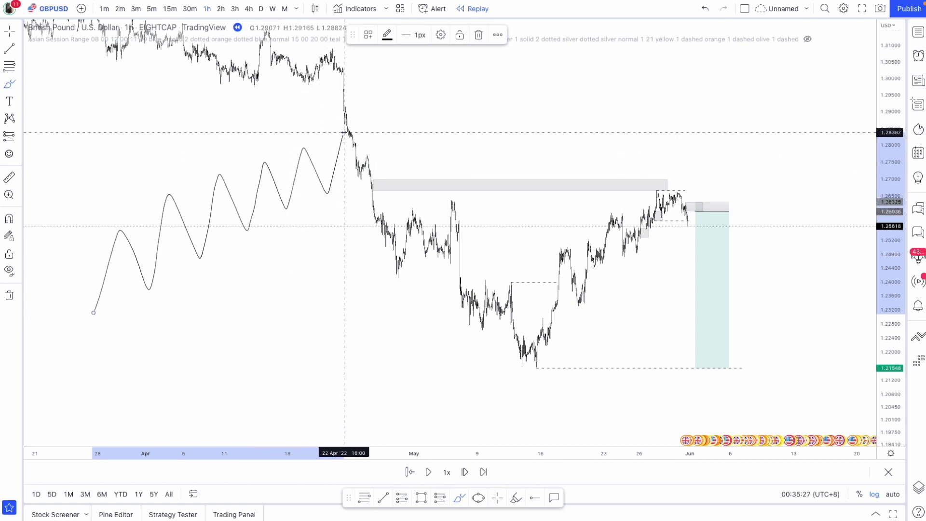
{"action": "left_click_drag", "start_coordinate": [344, 132], "coordinate": [344, 132]}
{"action": "left_click", "coordinate": [710, 13]}
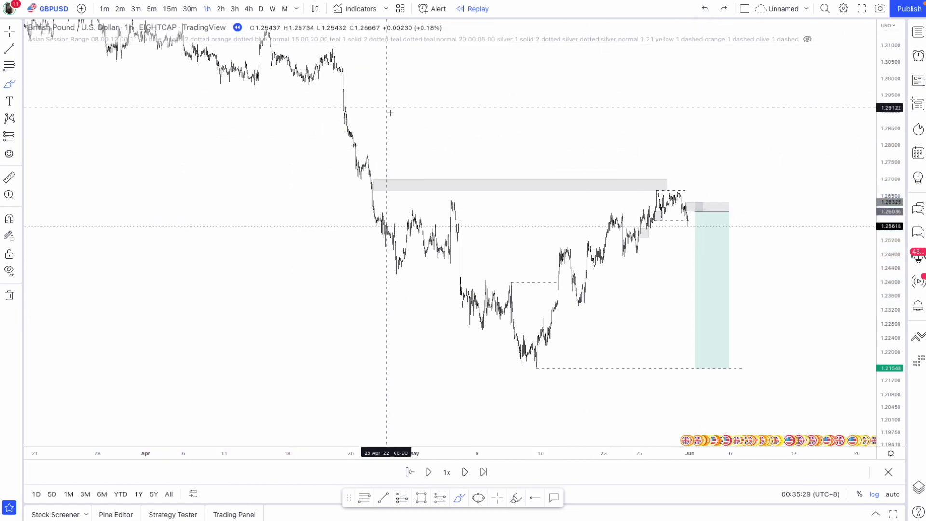
{"action": "left_click_drag", "start_coordinate": [466, 72], "coordinate": [521, 166]}
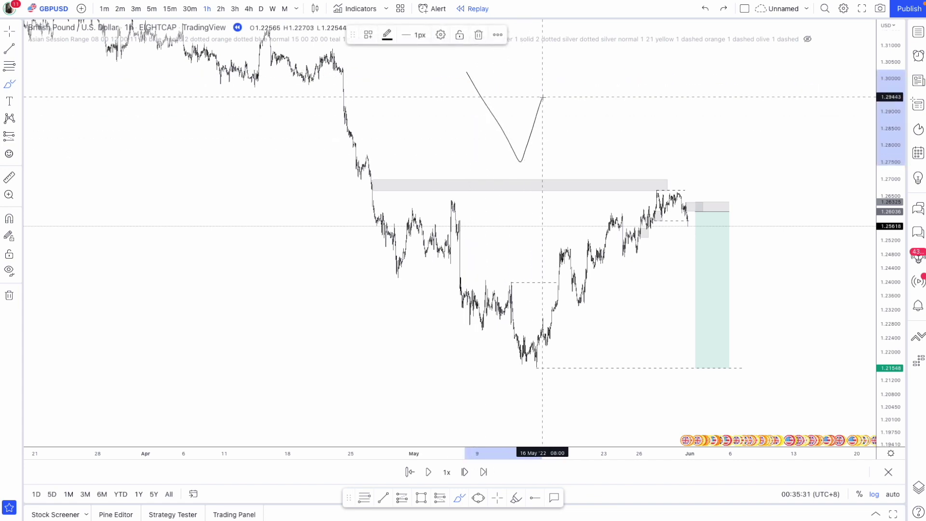
{"action": "left_click_drag", "start_coordinate": [542, 97], "coordinate": [591, 187]}
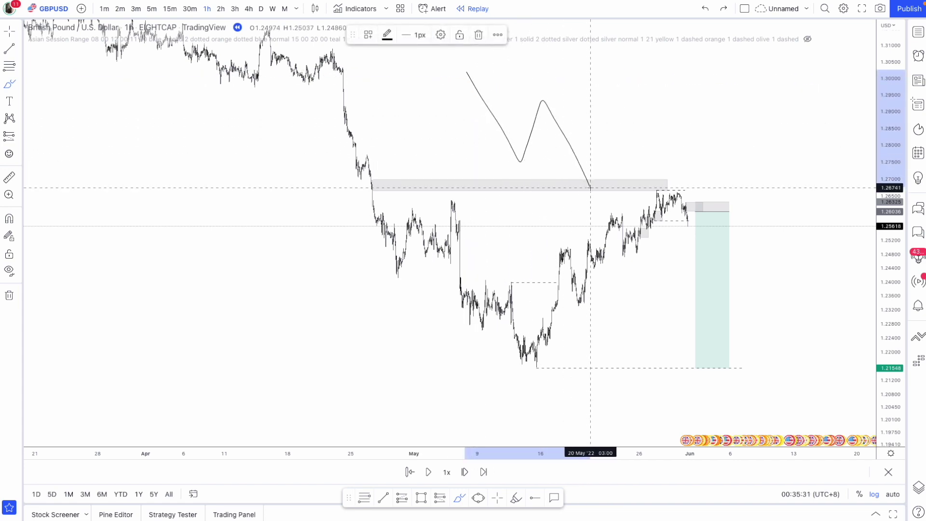
{"action": "left_click", "coordinate": [705, 9]}
{"action": "left_click_drag", "start_coordinate": [443, 77], "coordinate": [524, 188]}
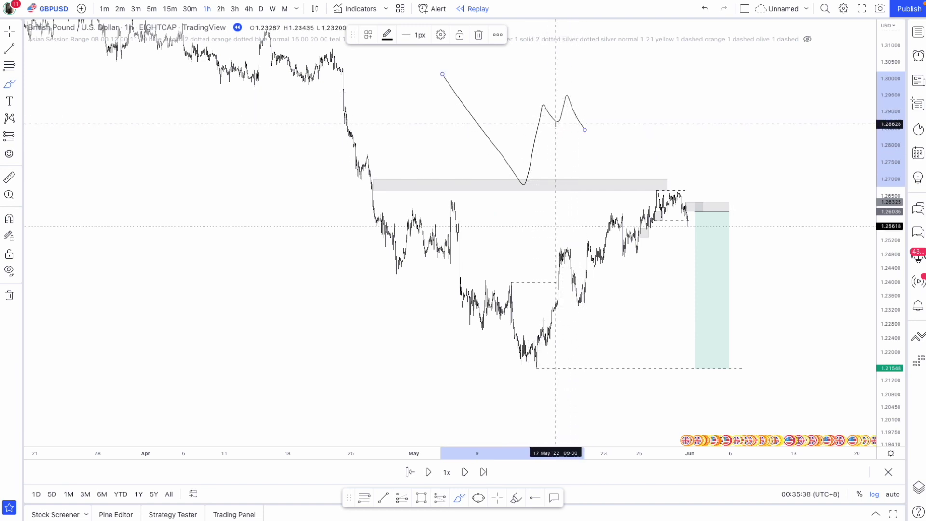
{"action": "mouse_move", "coordinate": [555, 124]}
{"action": "left_mouse_down"}
{"action": "mouse_move", "coordinate": [587, 125]}
{"action": "mouse_move", "coordinate": [641, 201]}
{"action": "left_mouse_up"}
{"action": "left_click_drag", "start_coordinate": [511, 187], "coordinate": [610, 182]}
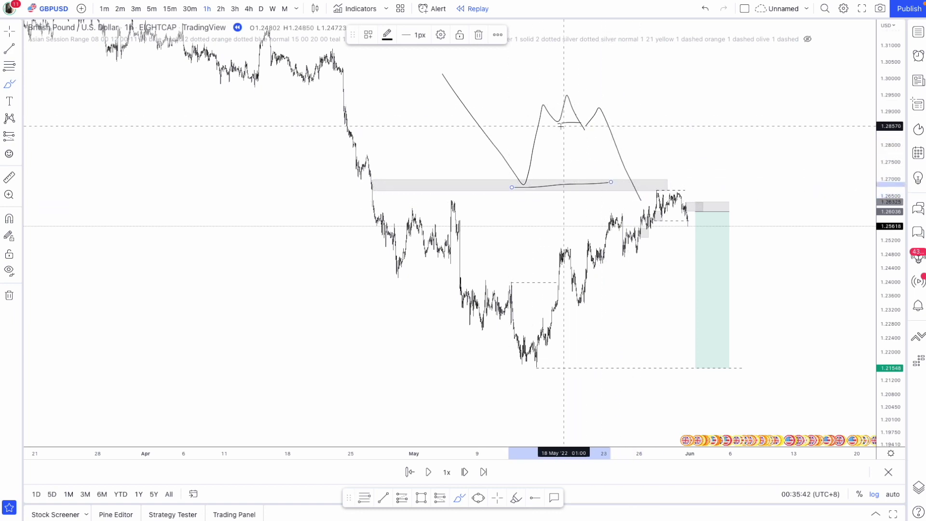
{"action": "mouse_move", "coordinate": [550, 132]}
{"action": "left_mouse_down"}
{"action": "mouse_move", "coordinate": [612, 97]}
{"action": "mouse_move", "coordinate": [576, 140]}
{"action": "left_mouse_up"}
{"action": "mouse_move", "coordinate": [685, 220]}
{"action": "left_mouse_down"}
{"action": "mouse_move", "coordinate": [694, 198]}
{"action": "mouse_move", "coordinate": [648, 227]}
{"action": "left_mouse_up"}
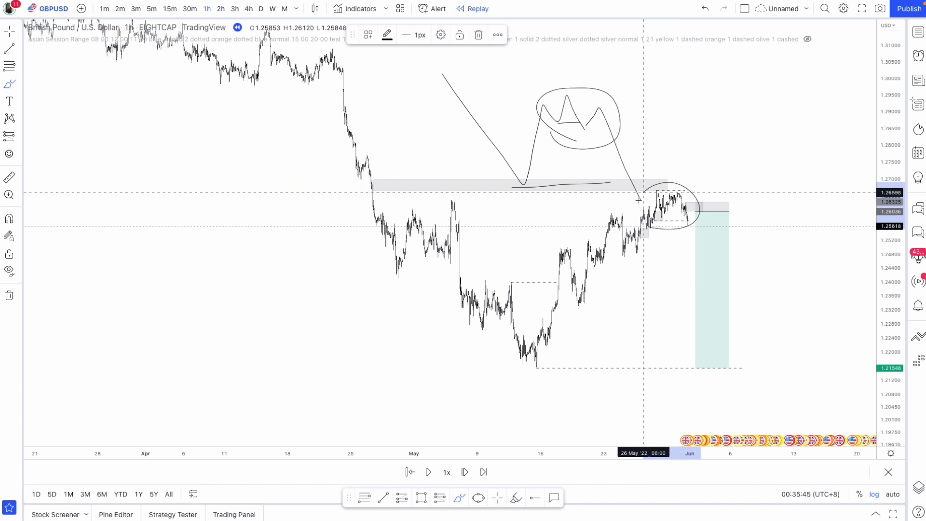
{"action": "left_click", "coordinate": [704, 9]}
{"action": "left_click", "coordinate": [704, 8]}
{"action": "left_click", "coordinate": [704, 8]}
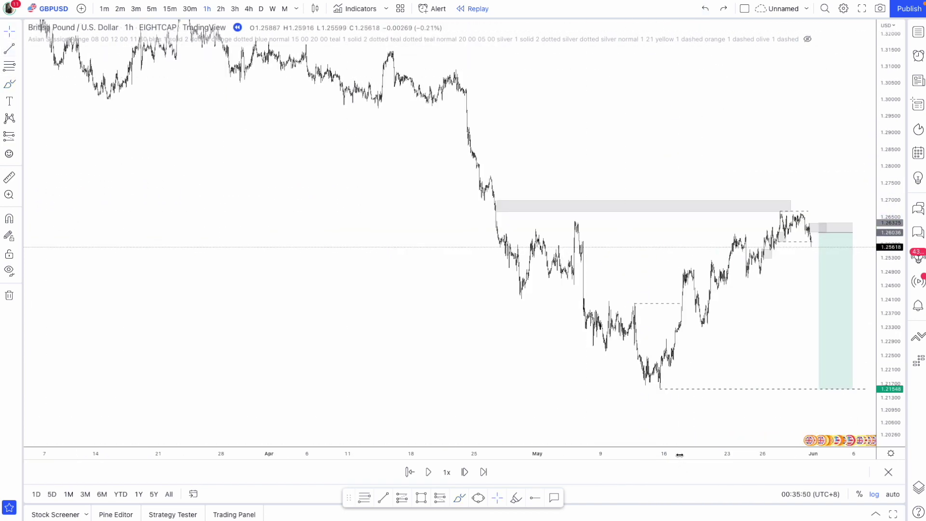
- Zoom into recent candles, step one bar, and move the short's entry start to the latest bar
{"action": "left_click_drag", "start_coordinate": [679, 455], "coordinate": [260, 468]}
{"action": "left_click_drag", "start_coordinate": [601, 368], "coordinate": [539, 338]}
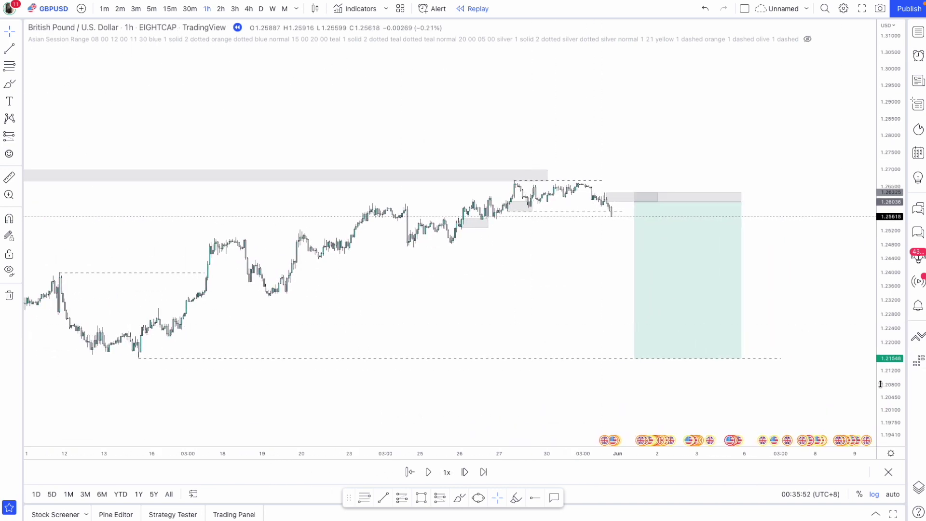
{"action": "left_click_drag", "start_coordinate": [880, 385], "coordinate": [793, 268]}
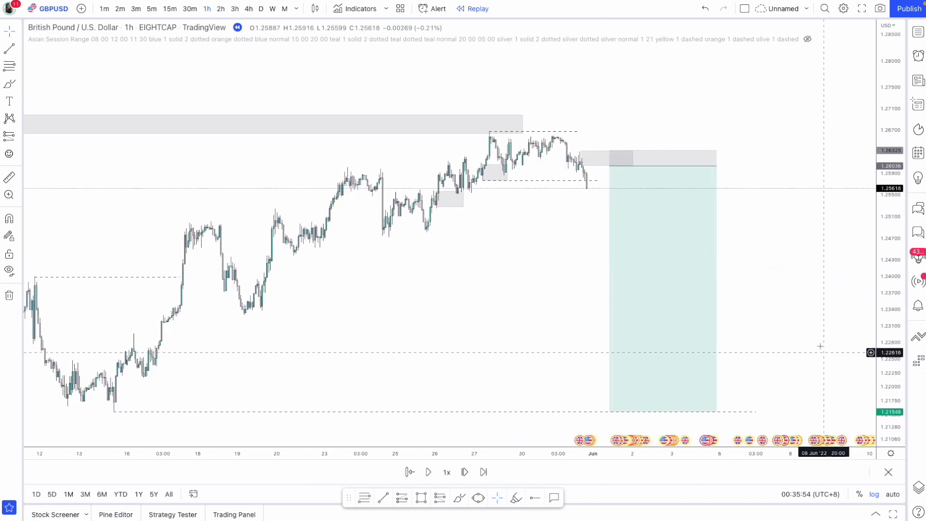
{"action": "left_click", "coordinate": [463, 472]}
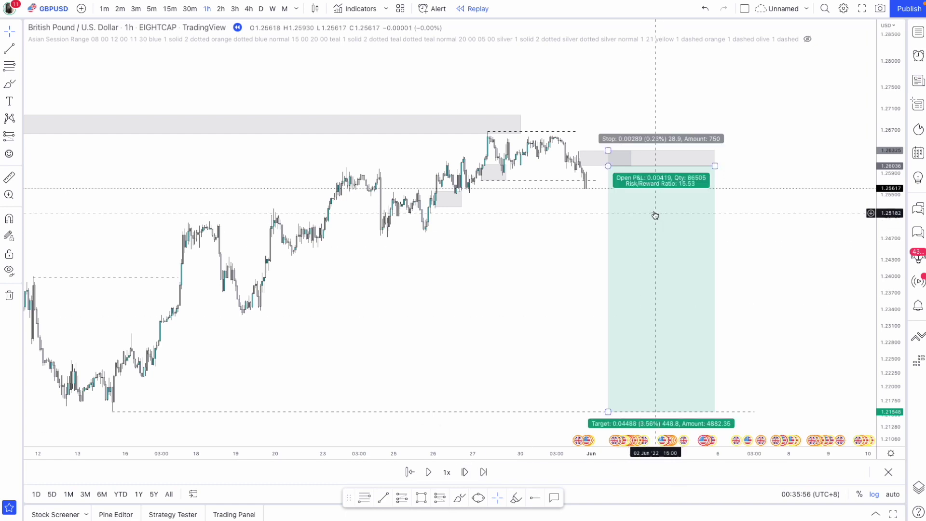
{"action": "left_click", "coordinate": [602, 168]}
{"action": "left_click_drag", "start_coordinate": [602, 167], "coordinate": [588, 168]}
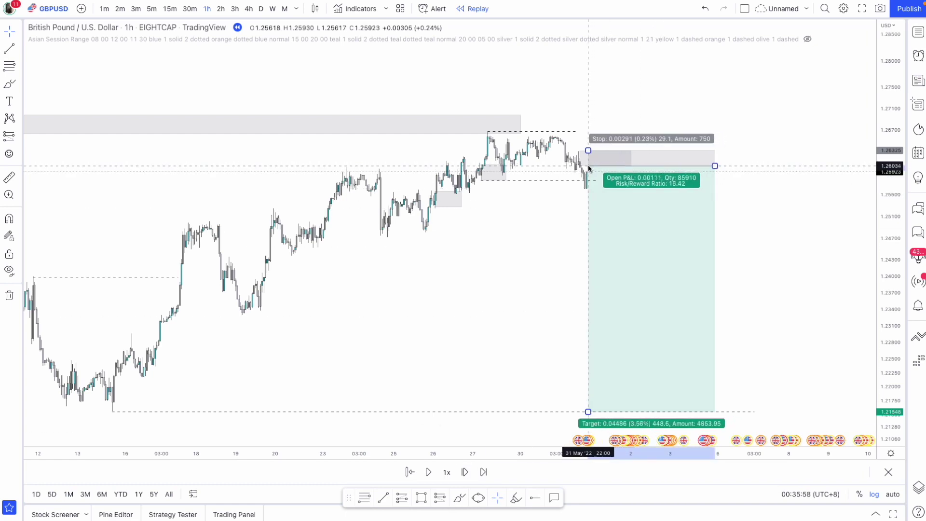
{"action": "left_click", "coordinate": [530, 416]}
- Step the replay forward twelve bars as price drops to about 1.2482 in the profit zone
{"action": "left_click", "coordinate": [463, 470]}
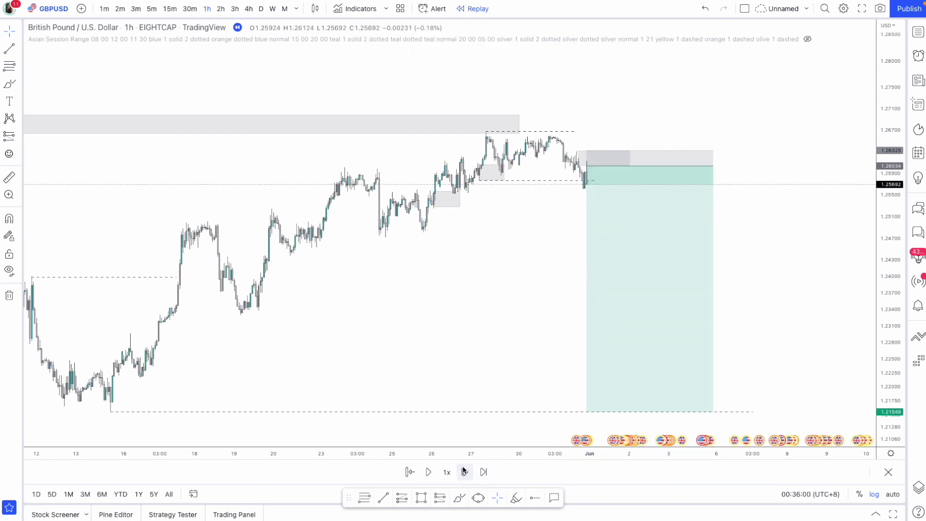
{"action": "left_click", "coordinate": [463, 470]}
{"action": "left_click", "coordinate": [463, 470]}
{"action": "left_click", "coordinate": [463, 470]}
{"action": "left_click", "coordinate": [463, 470]}
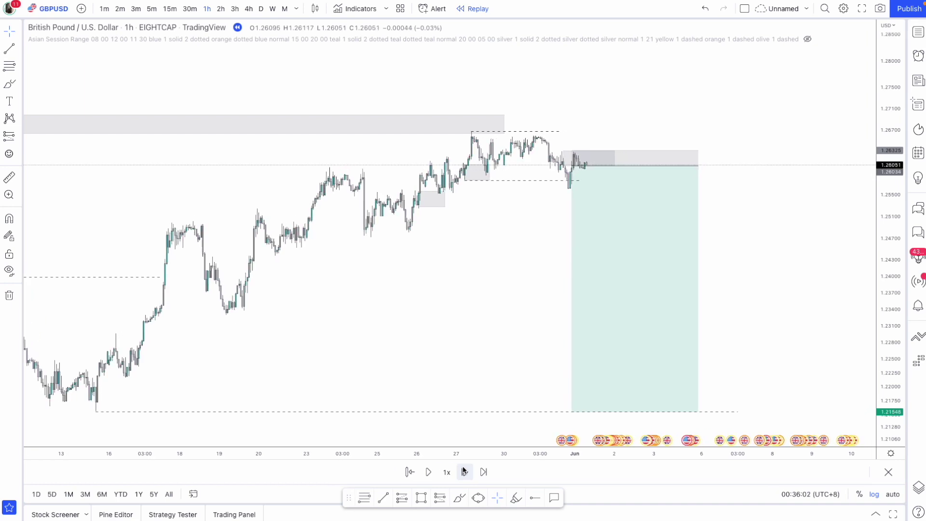
{"action": "left_click", "coordinate": [463, 470]}
{"action": "left_click", "coordinate": [462, 470]}
{"action": "left_click", "coordinate": [463, 470]}
{"action": "left_click", "coordinate": [464, 471]}
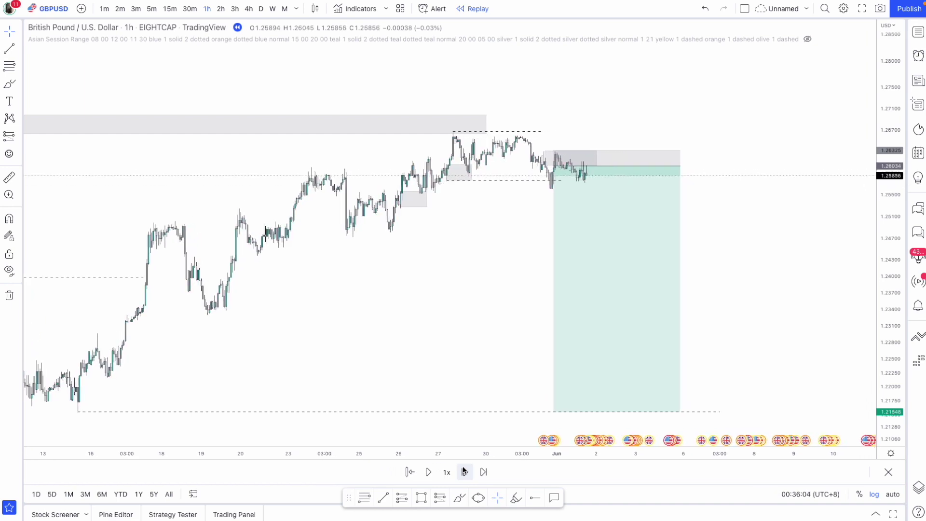
{"action": "left_click", "coordinate": [463, 471]}
{"action": "left_click", "coordinate": [464, 470]}
{"action": "left_click", "coordinate": [464, 470]}
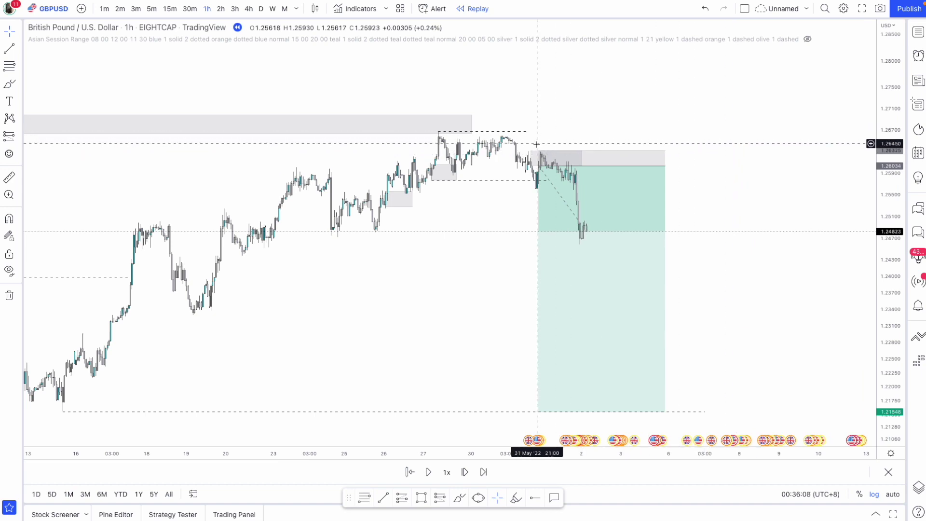
- Nudge the short's stop level slightly higher and switch the chart to 2-hour candles
{"action": "left_click_drag", "start_coordinate": [538, 151], "coordinate": [538, 147]}
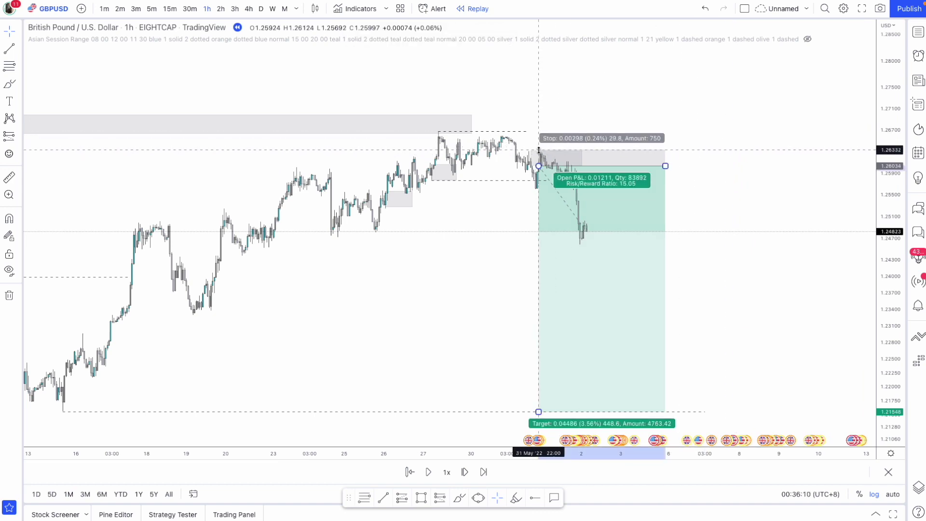
{"action": "left_click", "coordinate": [527, 145]}
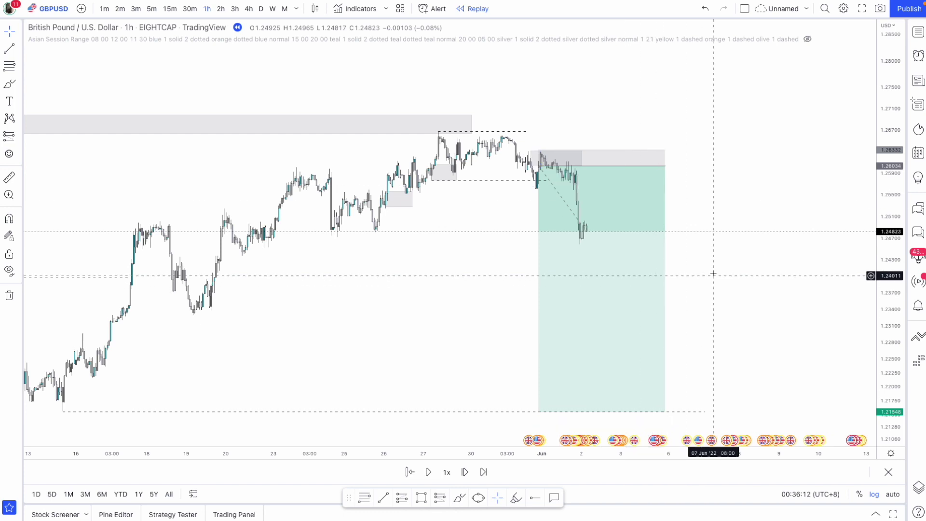
{"action": "left_click", "coordinate": [221, 9]}
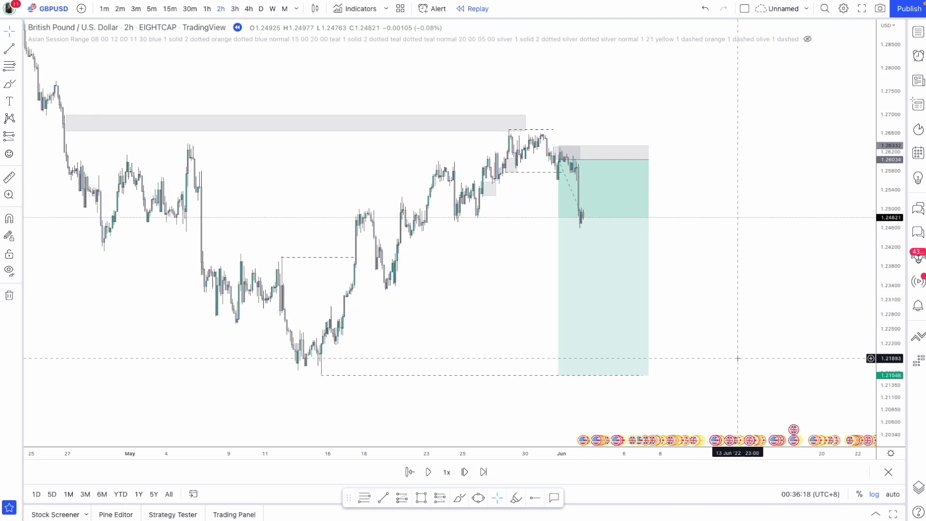
- Draw a rectangle supply zone at the early-June drop and stretch it rightward
{"action": "left_click", "coordinate": [18, 87]}
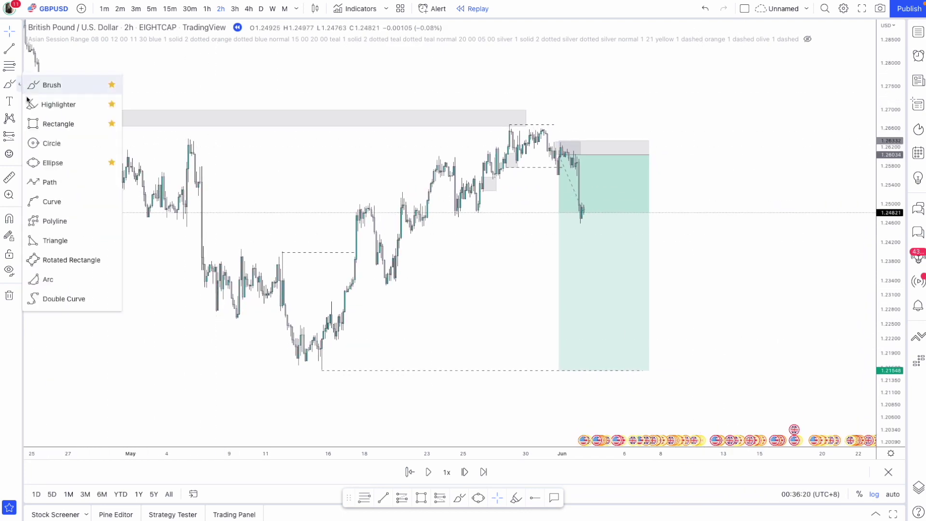
{"action": "left_click", "coordinate": [54, 122]}
{"action": "left_click", "coordinate": [579, 176]}
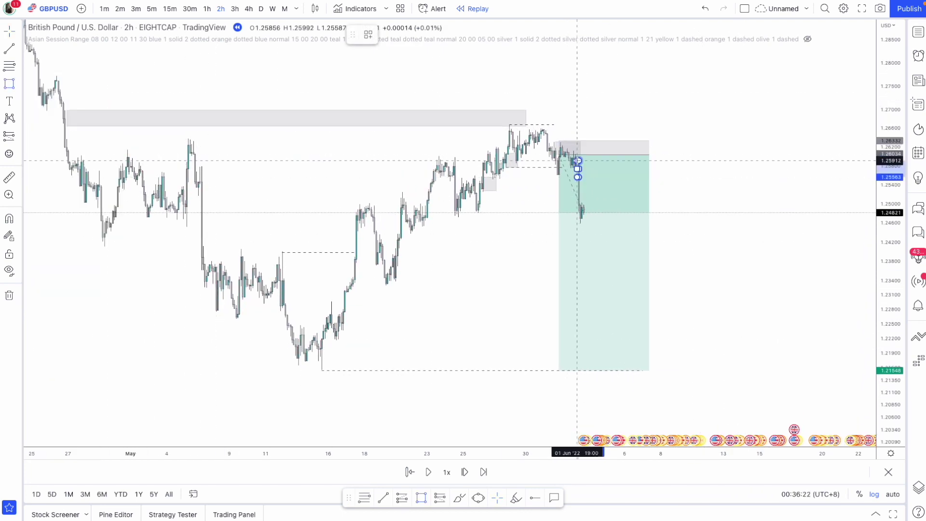
{"action": "left_click", "coordinate": [579, 155]}
{"action": "left_click_drag", "start_coordinate": [579, 165], "coordinate": [652, 169]}
{"action": "left_click", "coordinate": [697, 174]}
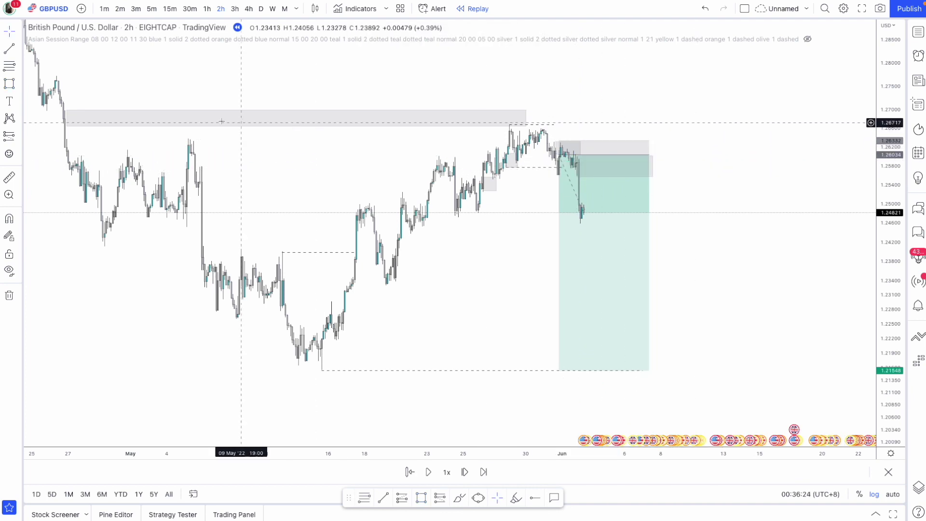
- Add a short position entering near 1.2557, stop 1.2607, target 1.2160 at the May low
{"action": "left_click", "coordinate": [21, 139]}
{"action": "left_click", "coordinate": [63, 155]}
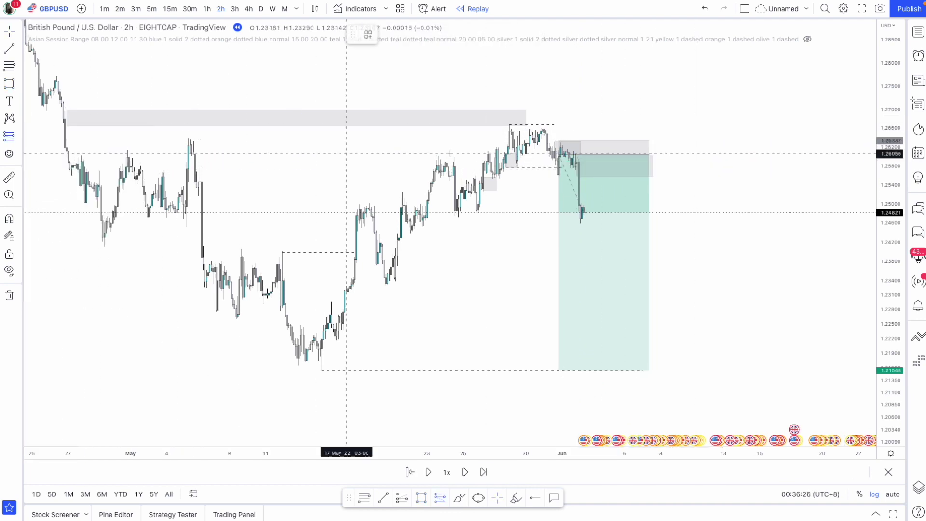
{"action": "left_click", "coordinate": [634, 178]}
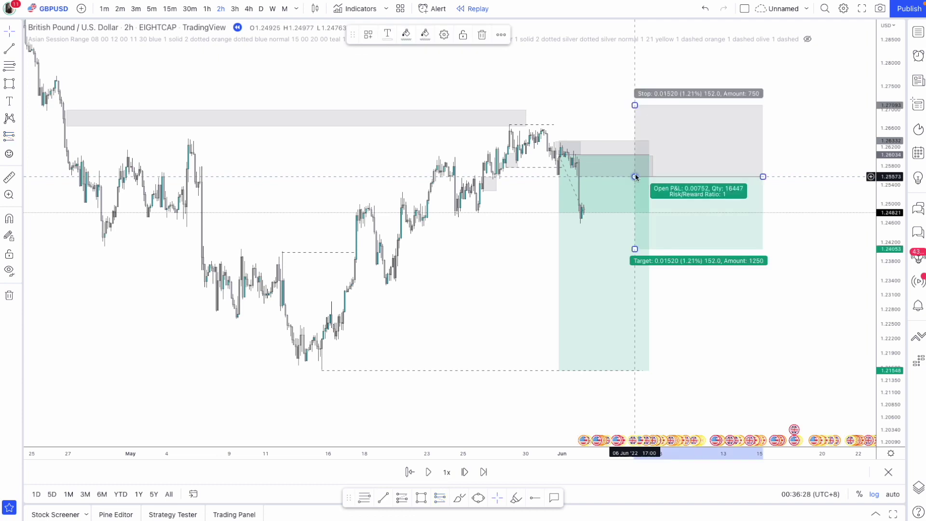
{"action": "left_click_drag", "start_coordinate": [636, 112], "coordinate": [634, 153]}
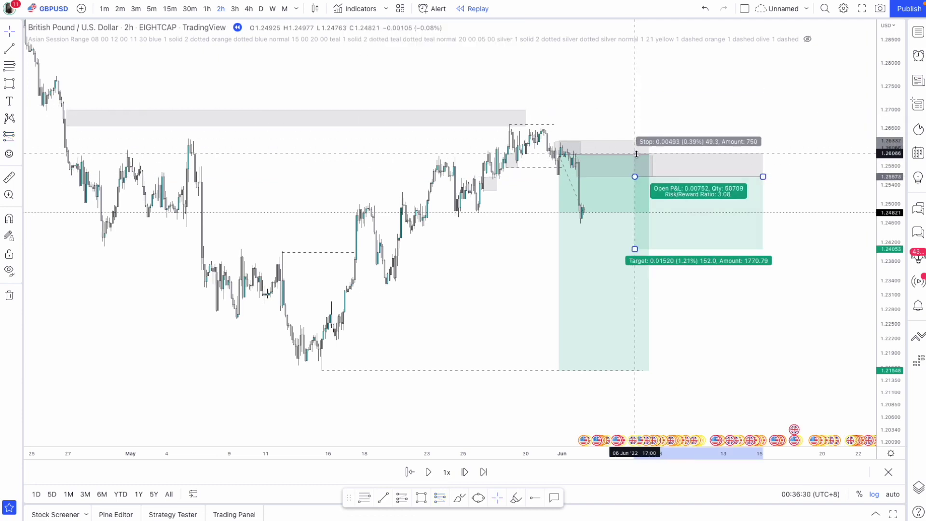
{"action": "left_click_drag", "start_coordinate": [635, 248], "coordinate": [635, 371]}
{"action": "left_click_drag", "start_coordinate": [509, 321], "coordinate": [457, 315]}
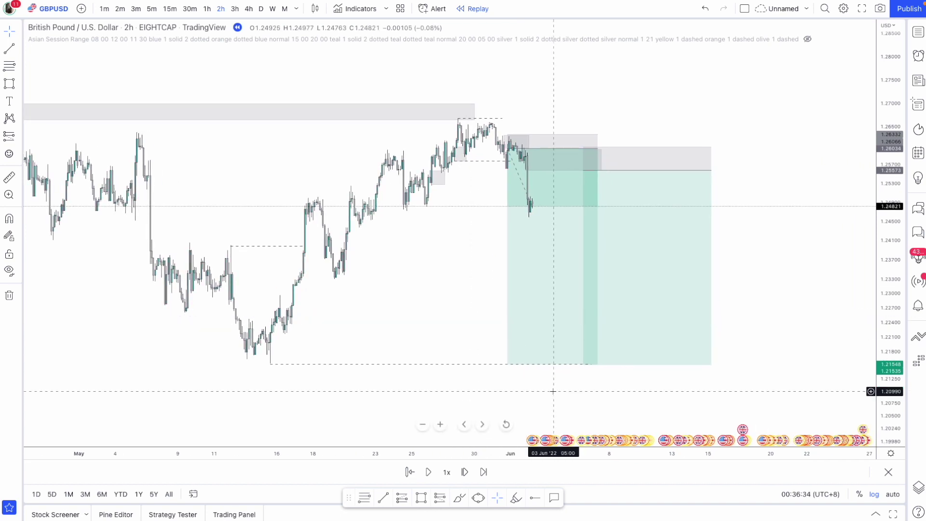
- Step the replay four bars and move the second short's entry to the current bar
{"action": "left_click", "coordinate": [465, 472]}
{"action": "left_click", "coordinate": [466, 472]}
{"action": "left_click", "coordinate": [465, 472]}
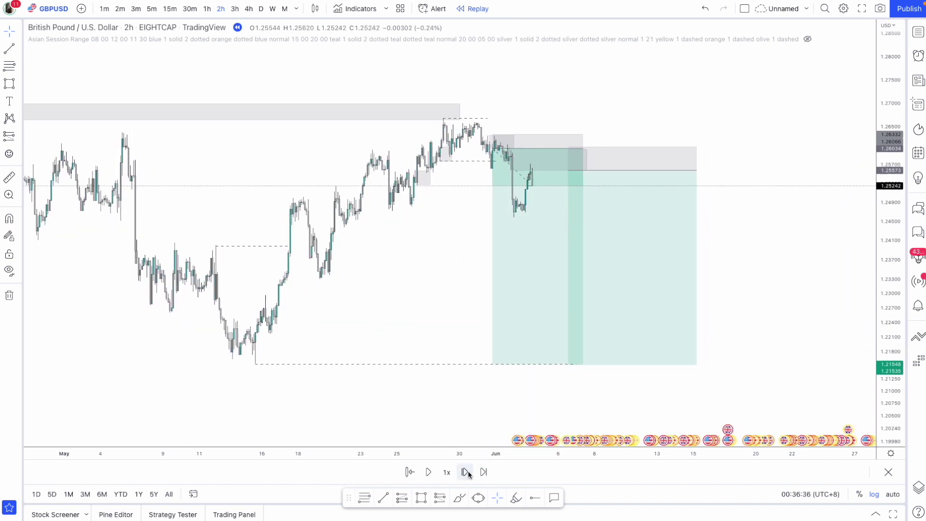
{"action": "left_click", "coordinate": [466, 472]}
{"action": "left_click_drag", "start_coordinate": [567, 171], "coordinate": [529, 173]}
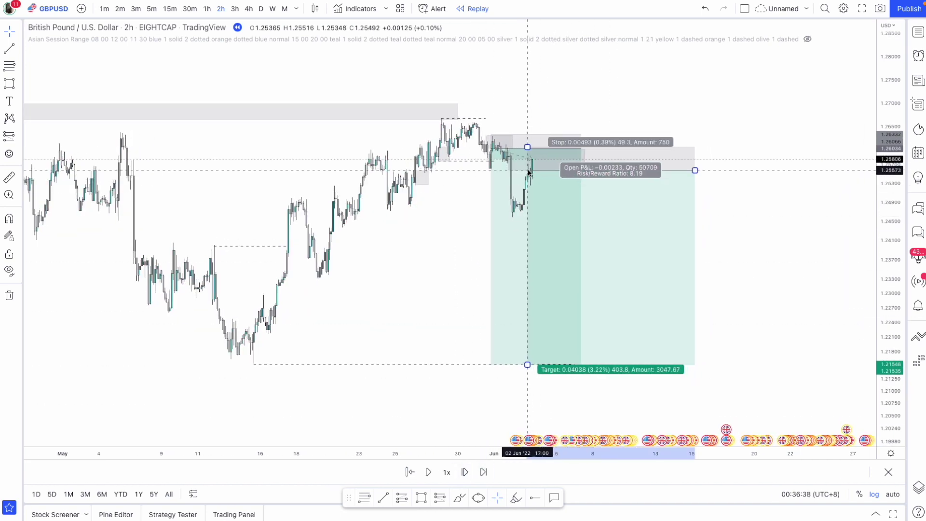
{"action": "left_click", "coordinate": [772, 187]}
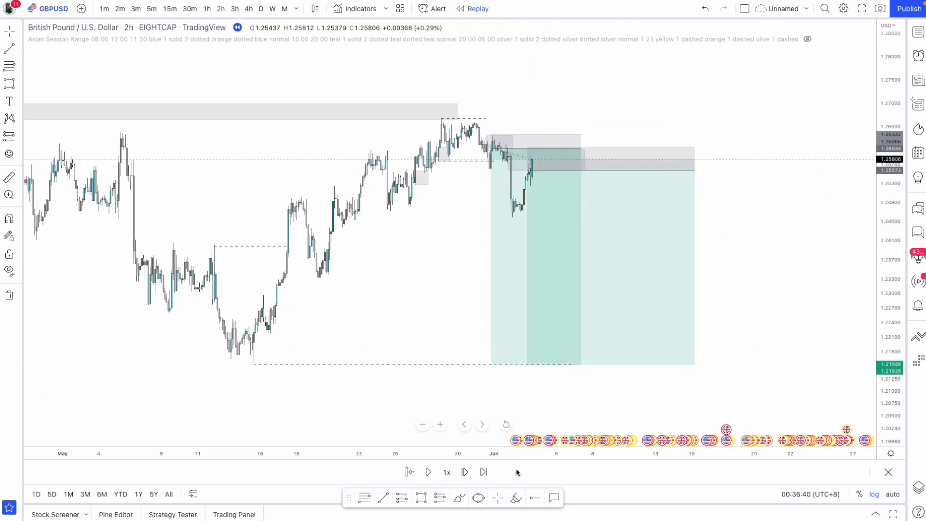
- Step the replay forward about 27 more bars as price falls away from the supply zones
{"action": "left_click", "coordinate": [464, 472]}
{"action": "left_click", "coordinate": [465, 473]}
{"action": "left_click", "coordinate": [464, 472]}
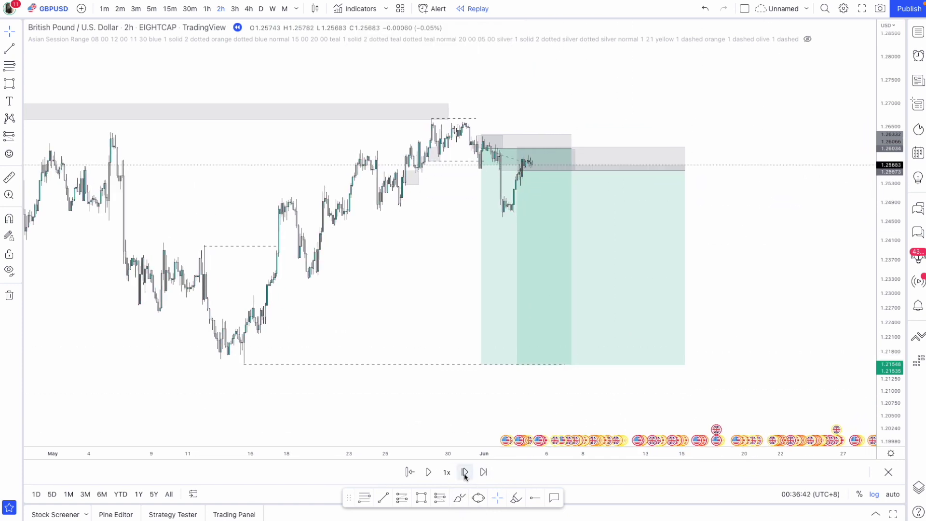
{"action": "left_click", "coordinate": [465, 472]}
{"action": "left_click", "coordinate": [465, 473]}
{"action": "left_click", "coordinate": [465, 473]}
{"action": "left_click", "coordinate": [465, 472]}
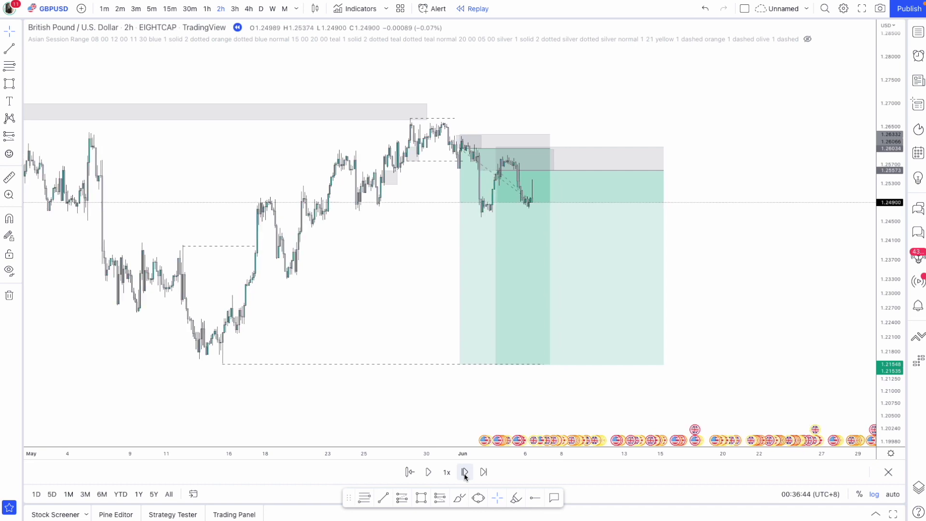
{"action": "left_click", "coordinate": [465, 473]}
{"action": "left_click", "coordinate": [464, 473]}
{"action": "left_click", "coordinate": [464, 473]}
{"action": "left_click", "coordinate": [464, 473]}
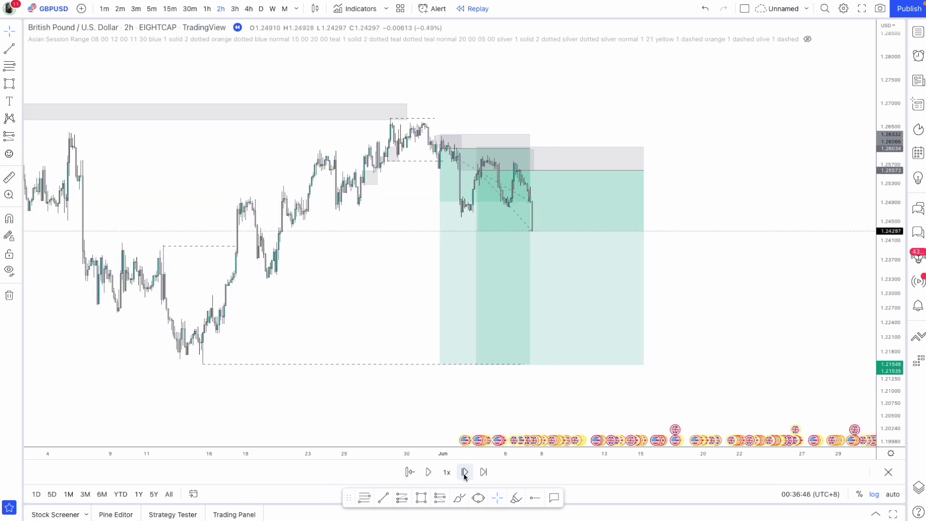
{"action": "left_click", "coordinate": [463, 473]}
{"action": "left_click", "coordinate": [464, 473]}
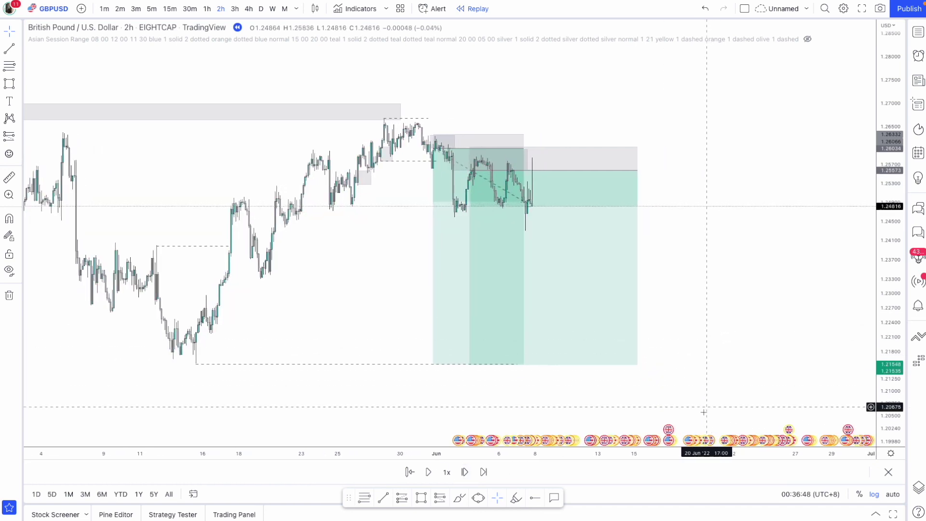
{"action": "scroll", "coordinate": [668, 433], "scroll_direction": "up", "scroll_amount": 2}
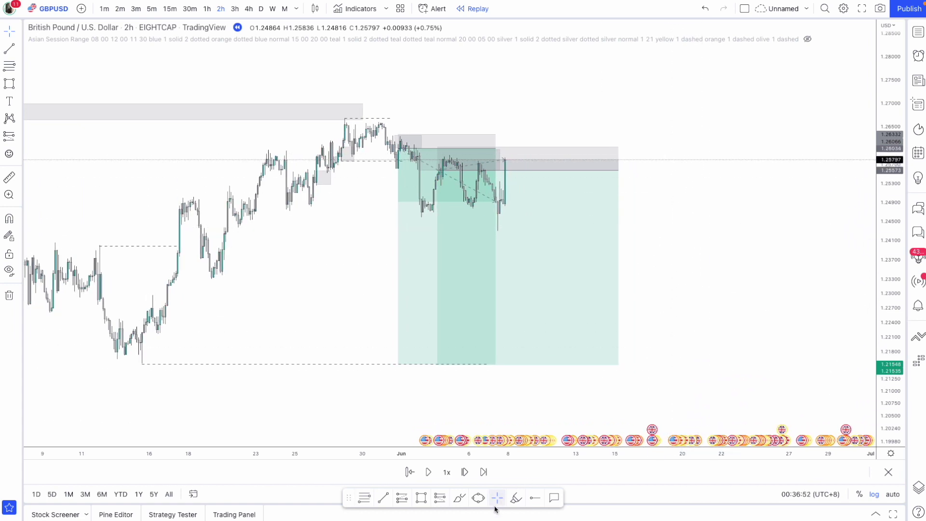
{"action": "left_click", "coordinate": [466, 473]}
{"action": "left_click", "coordinate": [466, 473]}
{"action": "left_click", "coordinate": [466, 473]}
{"action": "left_click", "coordinate": [466, 473]}
{"action": "left_click", "coordinate": [466, 473]}
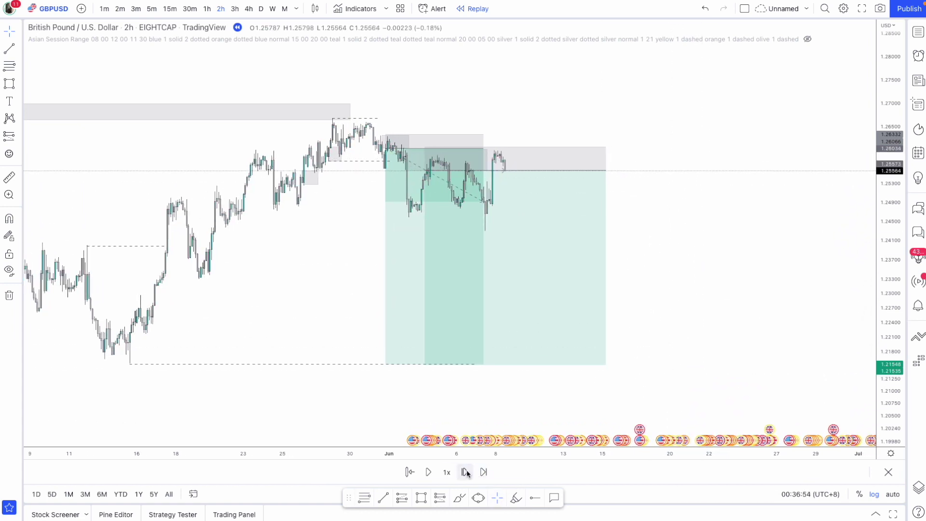
{"action": "left_click", "coordinate": [466, 474]}
{"action": "left_click", "coordinate": [466, 474]}
{"action": "left_click", "coordinate": [466, 473]}
{"action": "left_click", "coordinate": [466, 473]}
{"action": "left_click", "coordinate": [466, 473]}
{"action": "left_click", "coordinate": [466, 473]}
{"action": "left_click", "coordinate": [465, 473]}
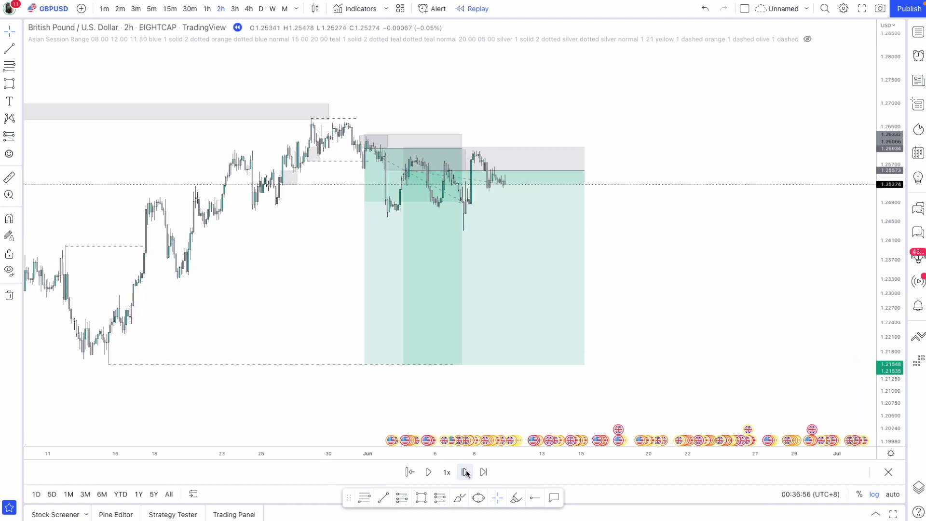
{"action": "left_click", "coordinate": [466, 473]}
{"action": "left_click", "coordinate": [466, 473]}
{"action": "left_click", "coordinate": [466, 474]}
{"action": "left_click", "coordinate": [465, 473]}
{"action": "left_click", "coordinate": [465, 473]}
{"action": "left_click", "coordinate": [466, 473]}
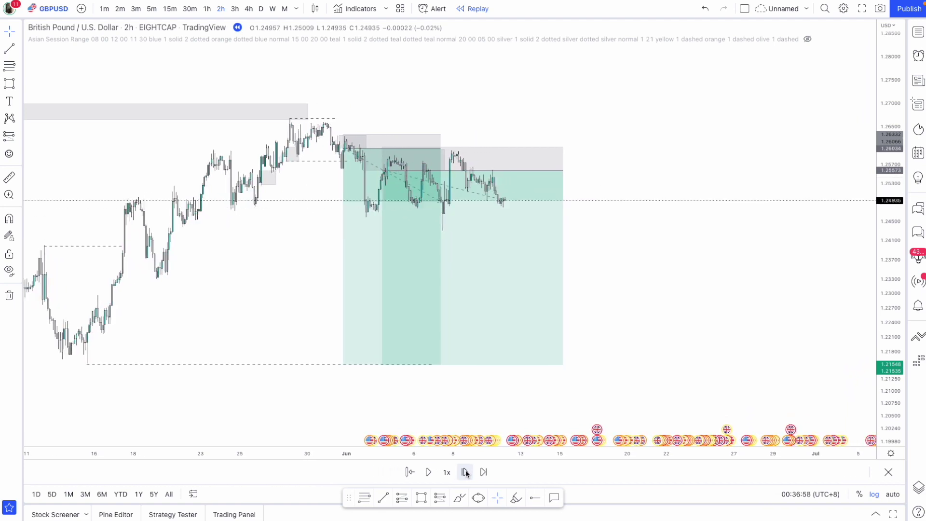
{"action": "left_click", "coordinate": [466, 473]}
{"action": "left_click", "coordinate": [465, 473]}
{"action": "left_click", "coordinate": [466, 473]}
{"action": "left_click", "coordinate": [466, 473]}
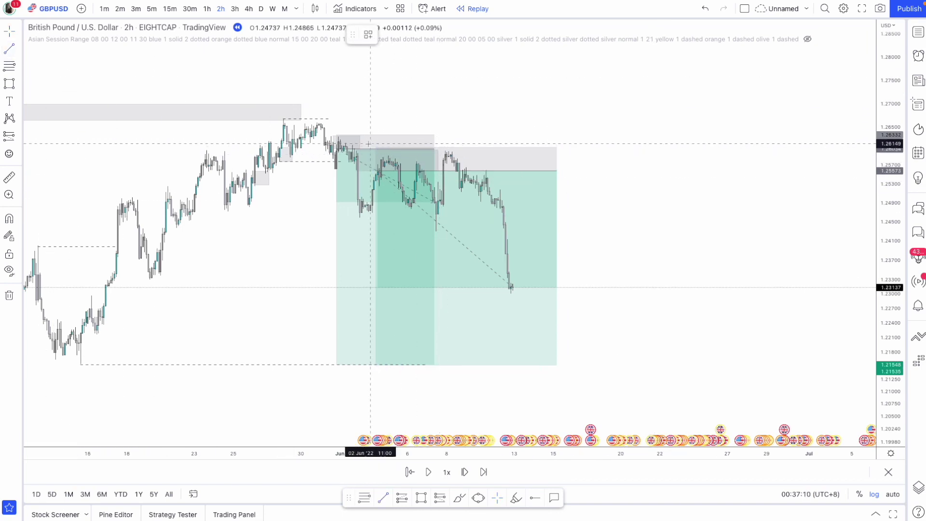
- Inspect the short position's open profit and stats, then deselect it
{"action": "left_click", "coordinate": [352, 146]}
{"action": "left_click", "coordinate": [424, 163]}
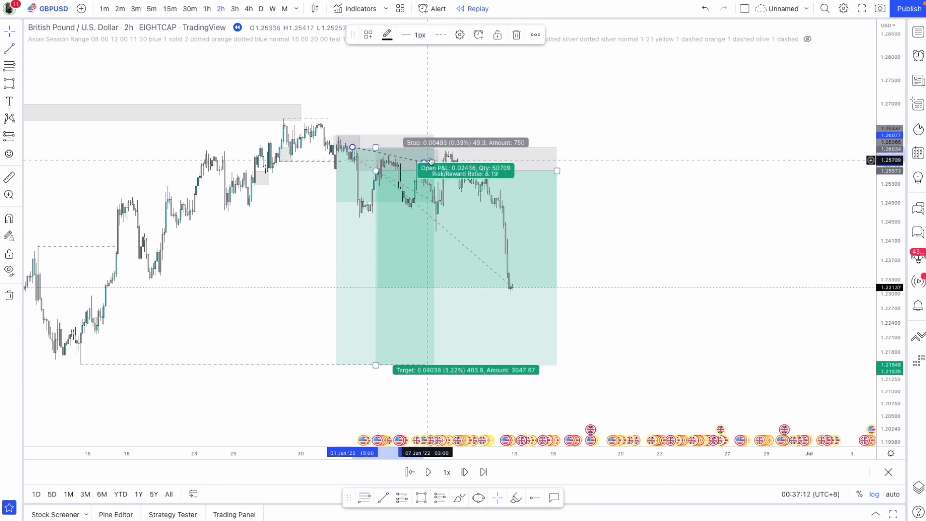
{"action": "left_click", "coordinate": [455, 131]}
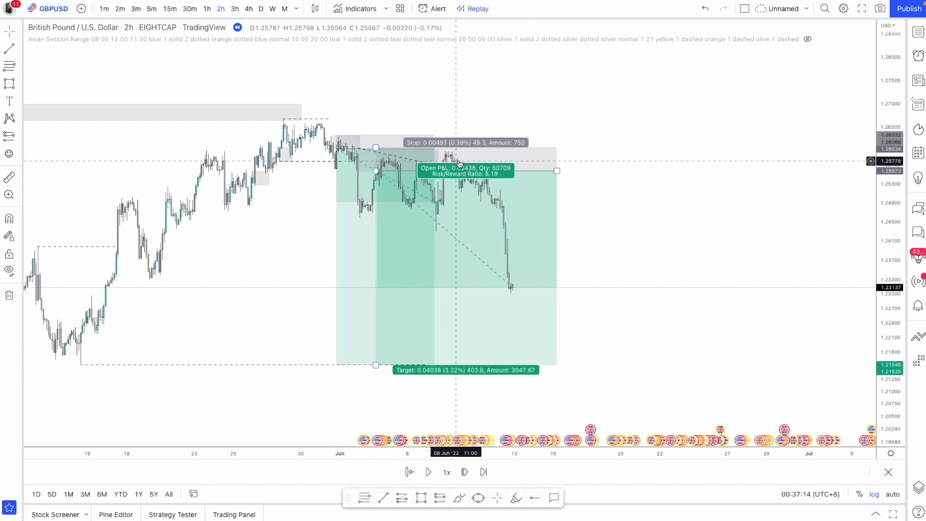
- Step four more bars until price breaks the May-low target near 1.2140, bringing May into view
{"action": "left_click", "coordinate": [463, 475]}
{"action": "left_click", "coordinate": [463, 475]}
{"action": "left_click", "coordinate": [464, 475]}
{"action": "left_click", "coordinate": [463, 475]}
{"action": "left_click", "coordinate": [464, 474]}
{"action": "left_click", "coordinate": [464, 475]}
{"action": "left_click", "coordinate": [463, 475]}
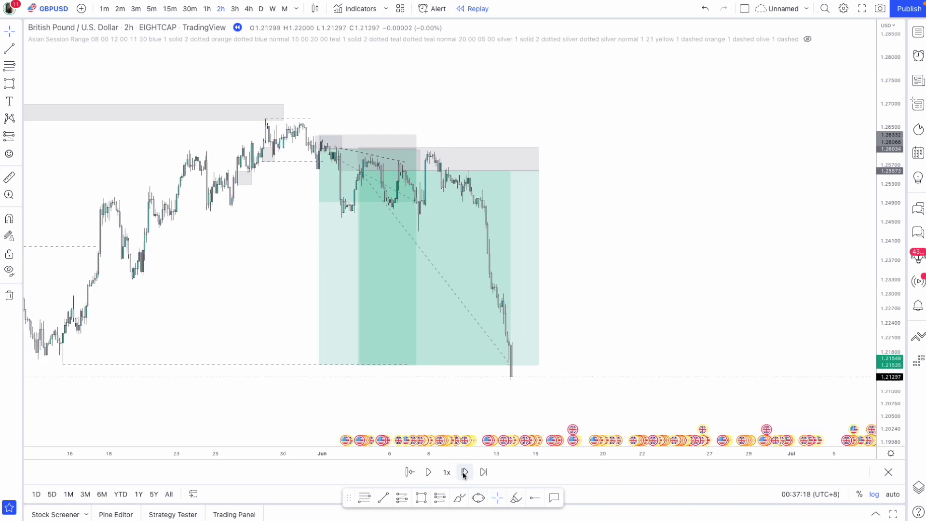
{"action": "left_click", "coordinate": [464, 475]}
{"action": "left_click_drag", "start_coordinate": [632, 218], "coordinate": [712, 195]}
{"action": "left_click_drag", "start_coordinate": [508, 456], "coordinate": [601, 456]}
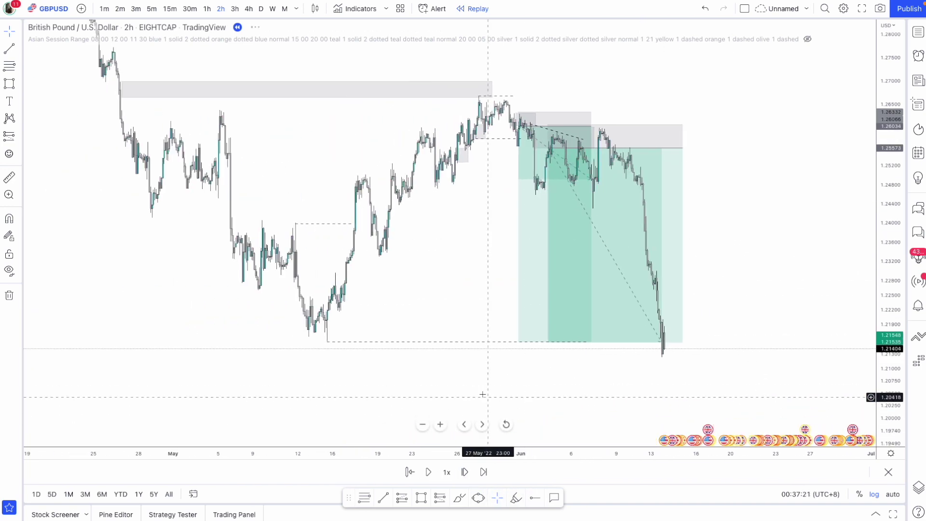
{"action": "left_click", "coordinate": [18, 86]}
{"action": "left_click", "coordinate": [53, 200]}
{"action": "left_click", "coordinate": [327, 334]}
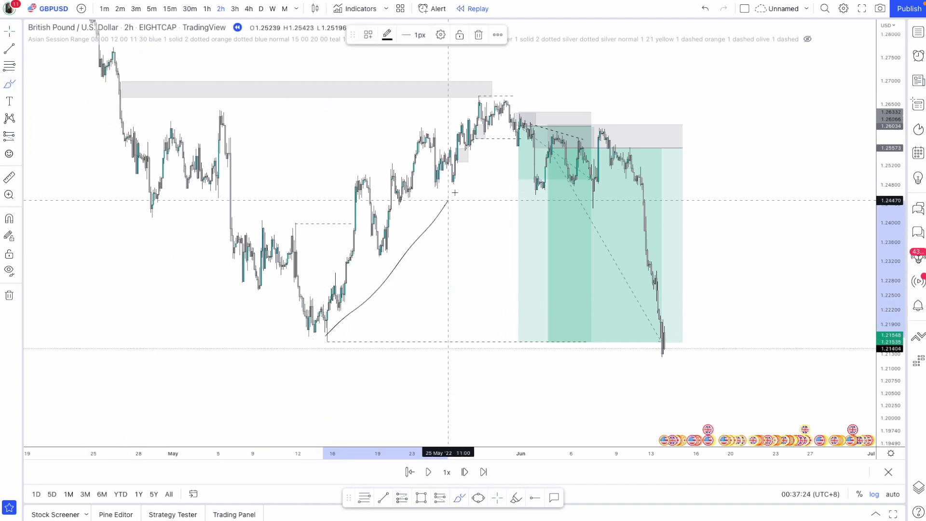
{"action": "left_click", "coordinate": [514, 101]}
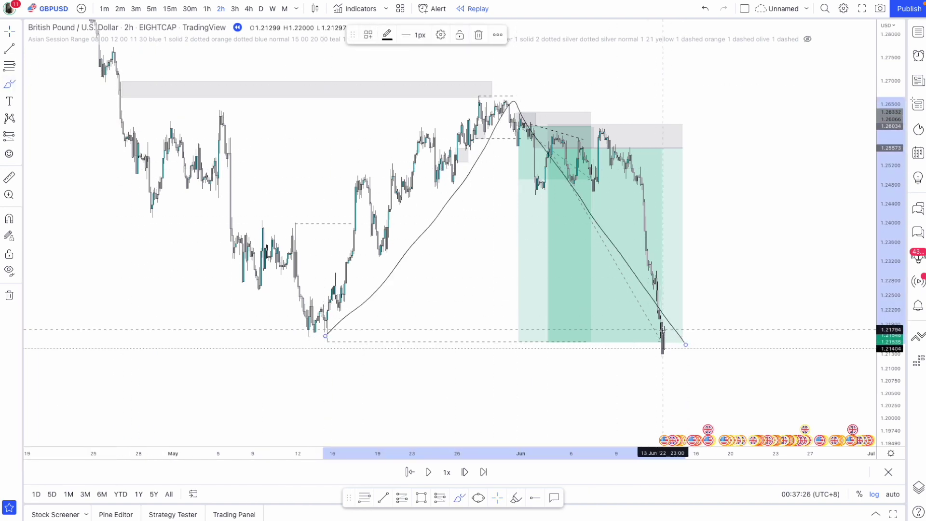
{"action": "left_click_drag", "start_coordinate": [587, 127], "coordinate": [763, 124]}
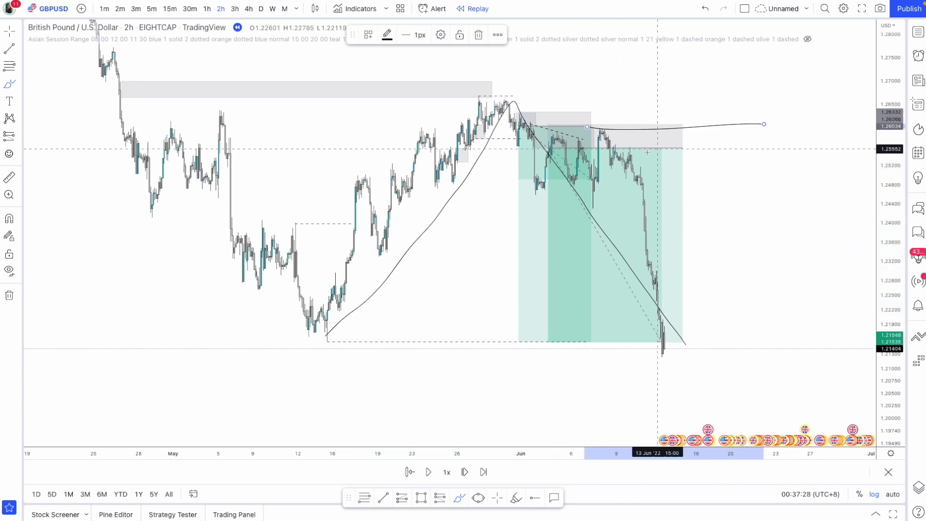
{"action": "left_click_drag", "start_coordinate": [590, 180], "coordinate": [691, 183]}
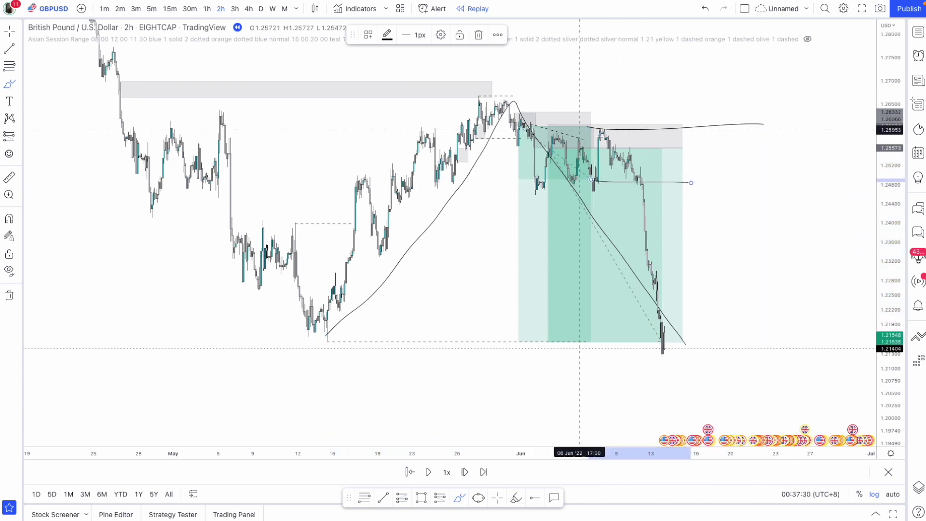
{"action": "left_click", "coordinate": [663, 354]}
{"action": "left_click", "coordinate": [719, 161]}
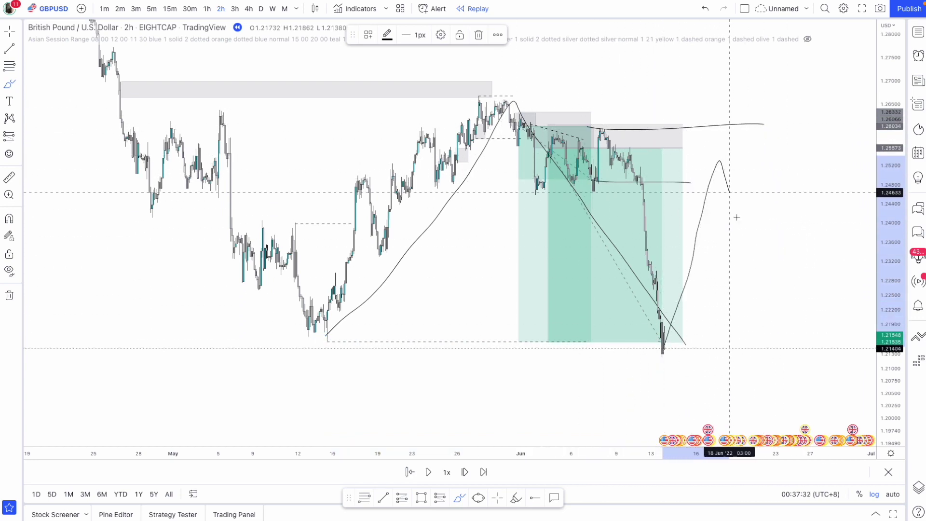
{"action": "left_click", "coordinate": [813, 382]}
{"action": "left_click", "coordinate": [705, 9]}
{"action": "left_click", "coordinate": [705, 9]}
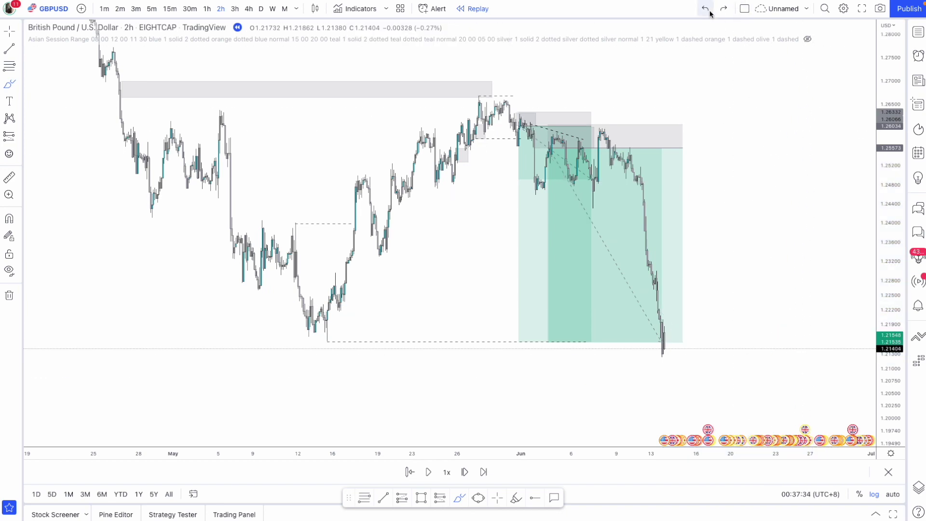
{"action": "left_click", "coordinate": [709, 12]}
{"action": "left_click", "coordinate": [10, 31]}
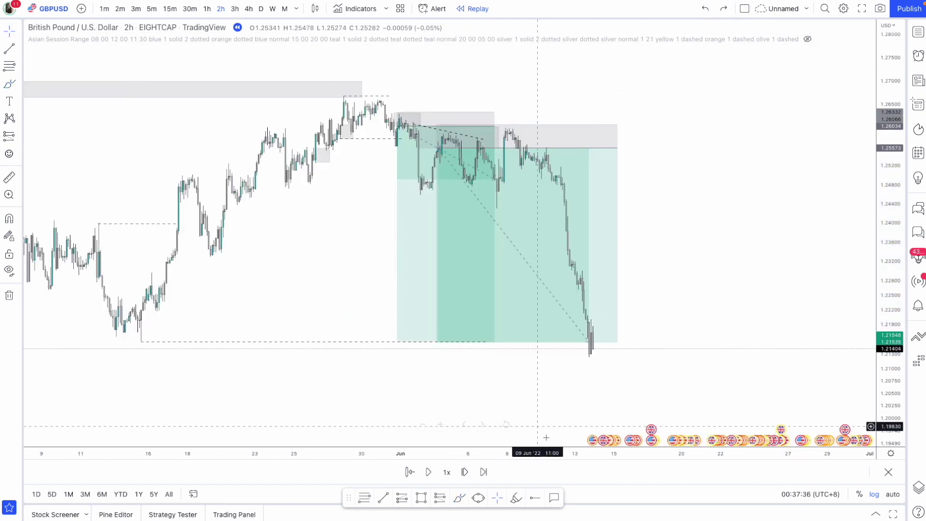
{"action": "scroll", "coordinate": [483, 285], "scroll_direction": "up", "scroll_amount": 3}
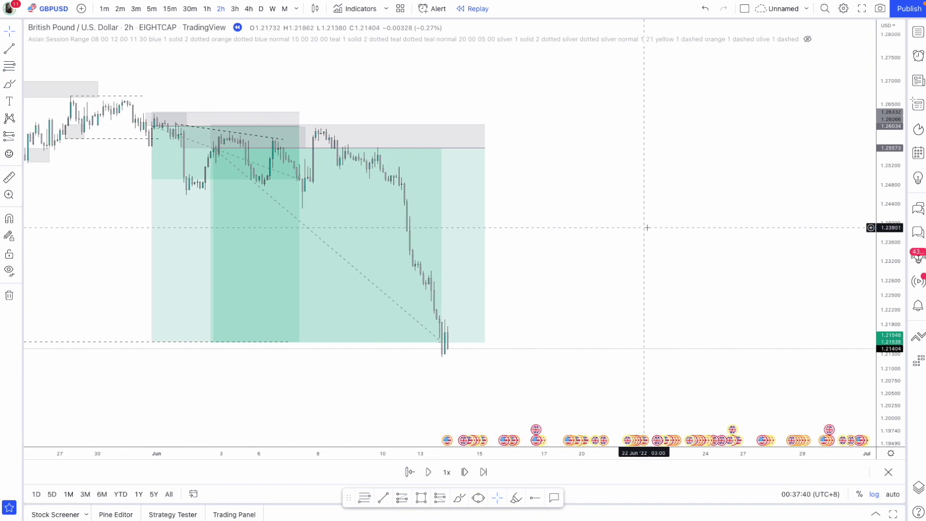
{"action": "left_click_drag", "start_coordinate": [647, 227], "coordinate": [734, 186]}
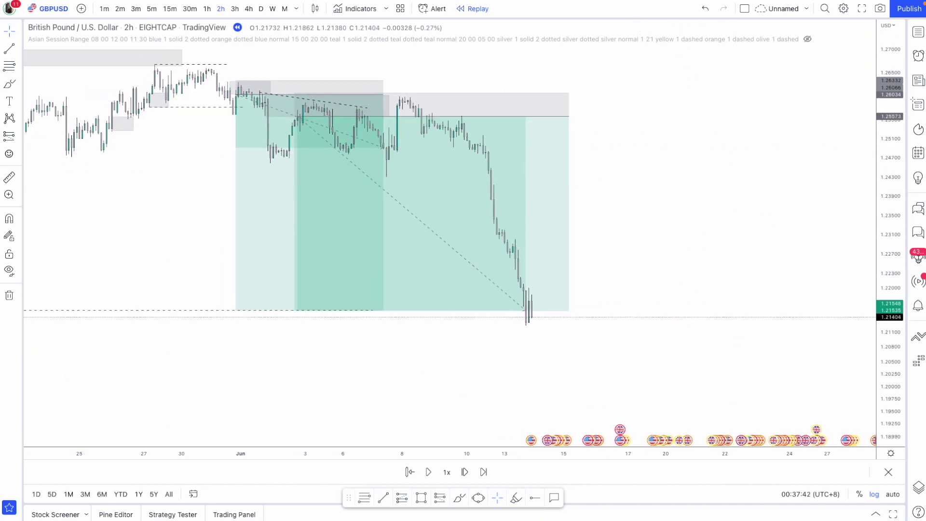
{"action": "left_click", "coordinate": [7, 91]}
{"action": "mouse_move", "coordinate": [251, 386]}
{"action": "left_mouse_down"}
{"action": "mouse_move", "coordinate": [281, 355]}
{"action": "mouse_move", "coordinate": [346, 389]}
{"action": "mouse_move", "coordinate": [397, 435]}
{"action": "left_mouse_up"}
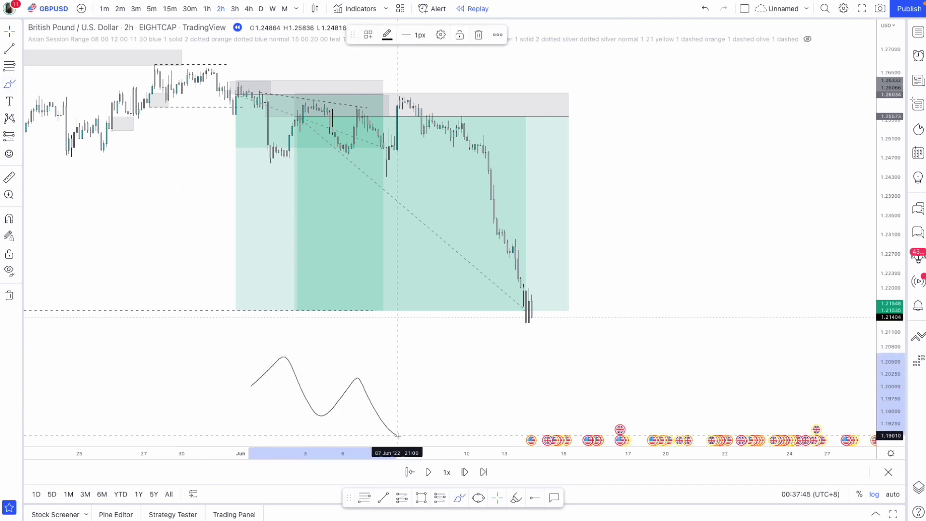
{"action": "left_click", "coordinate": [706, 9]}
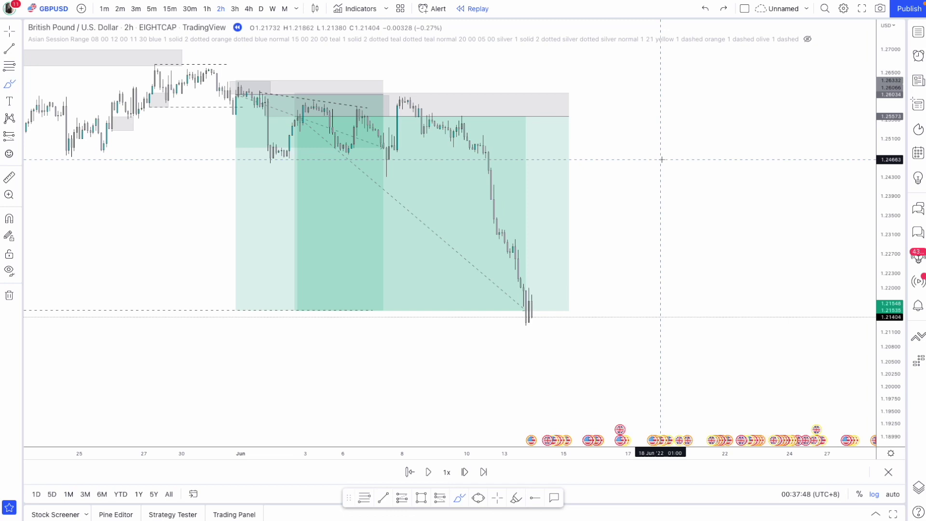
{"action": "left_click", "coordinate": [10, 34]}
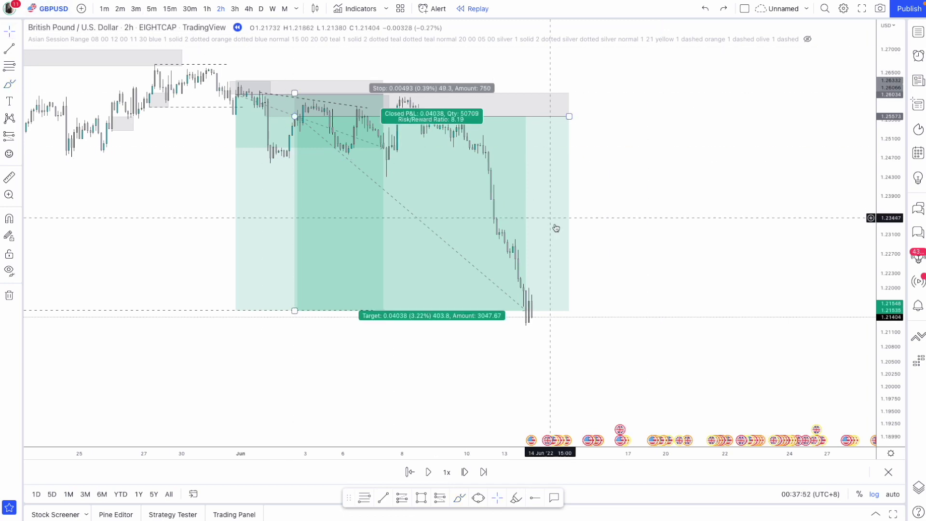
{"action": "left_click_drag", "start_coordinate": [636, 261], "coordinate": [701, 260]}
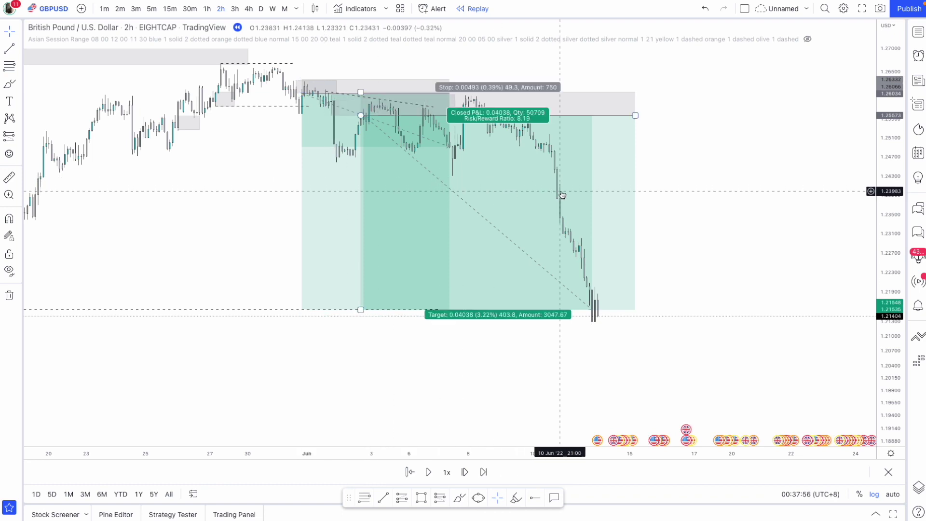
{"action": "left_click_drag", "start_coordinate": [555, 458], "coordinate": [511, 458]}
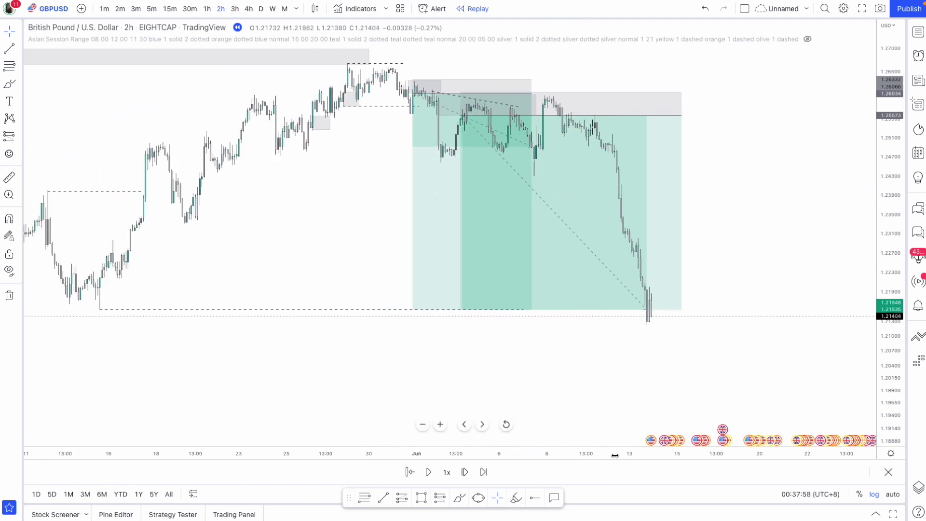